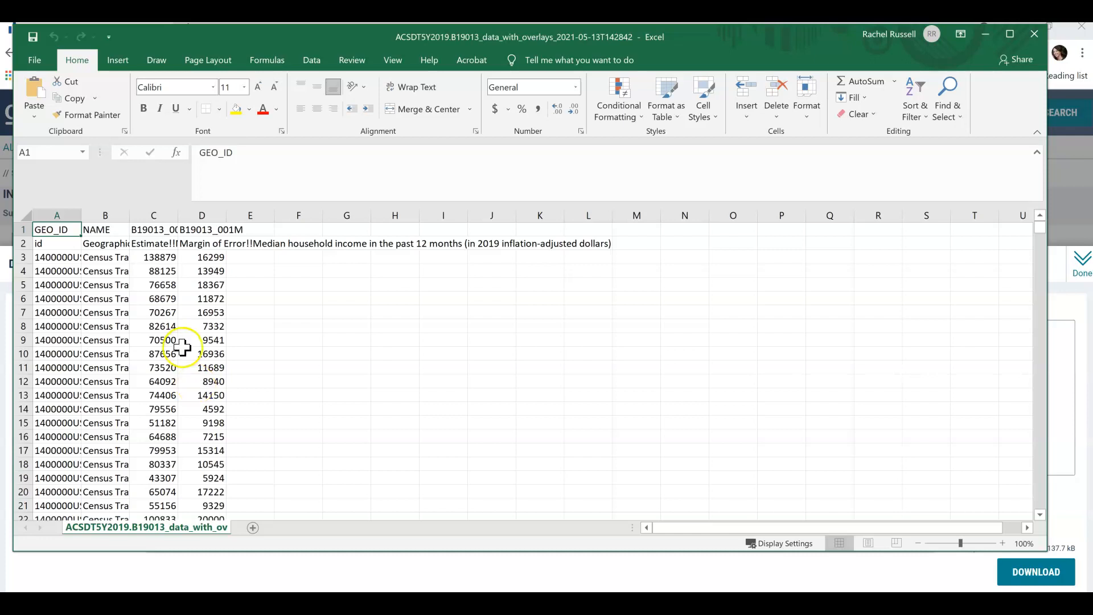
# Step: Open the ACSDT5Y2019.B19013_metadata_2021-05-13T142842 file from the MedInc2019 folder
pyautogui.hotkey('alt', 'Tab')
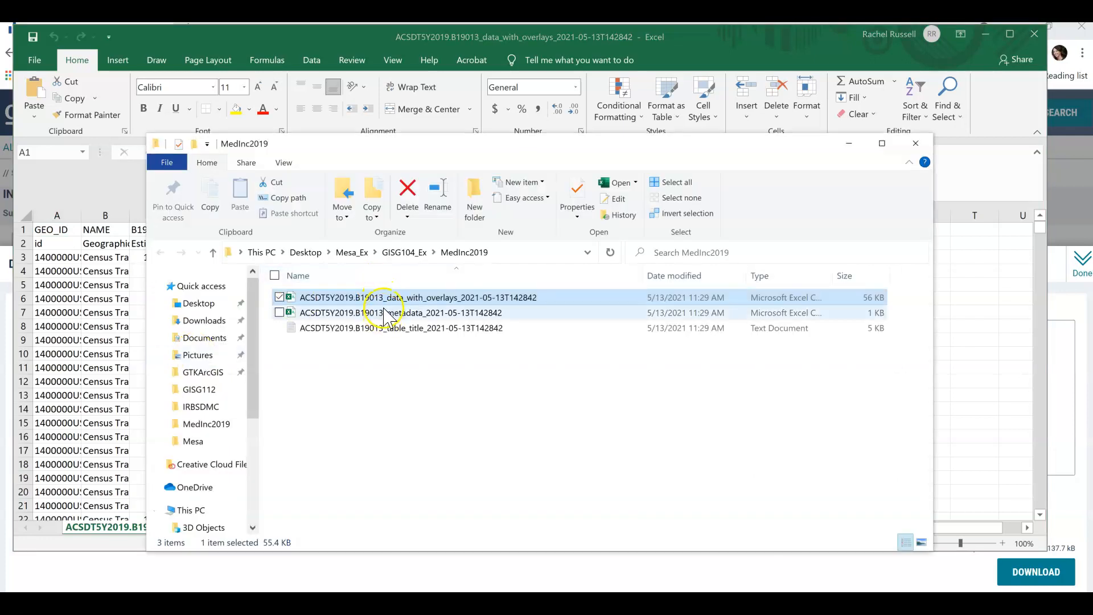
pyautogui.hotkey('alt', 'Tab')
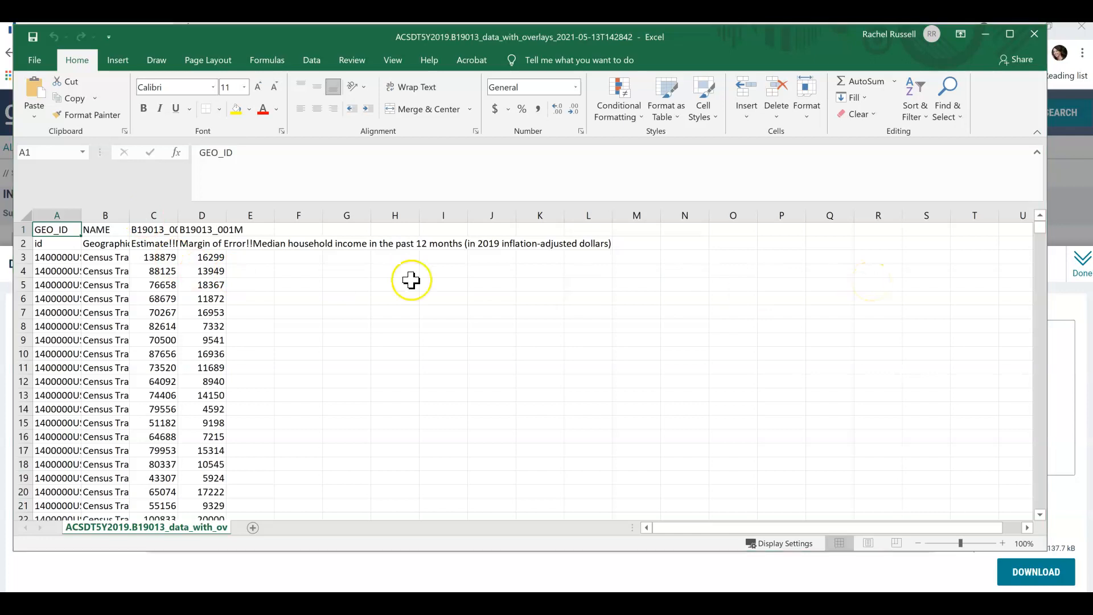
pyautogui.hotkey('alt', 'Tab')
pyautogui.click(408, 313)
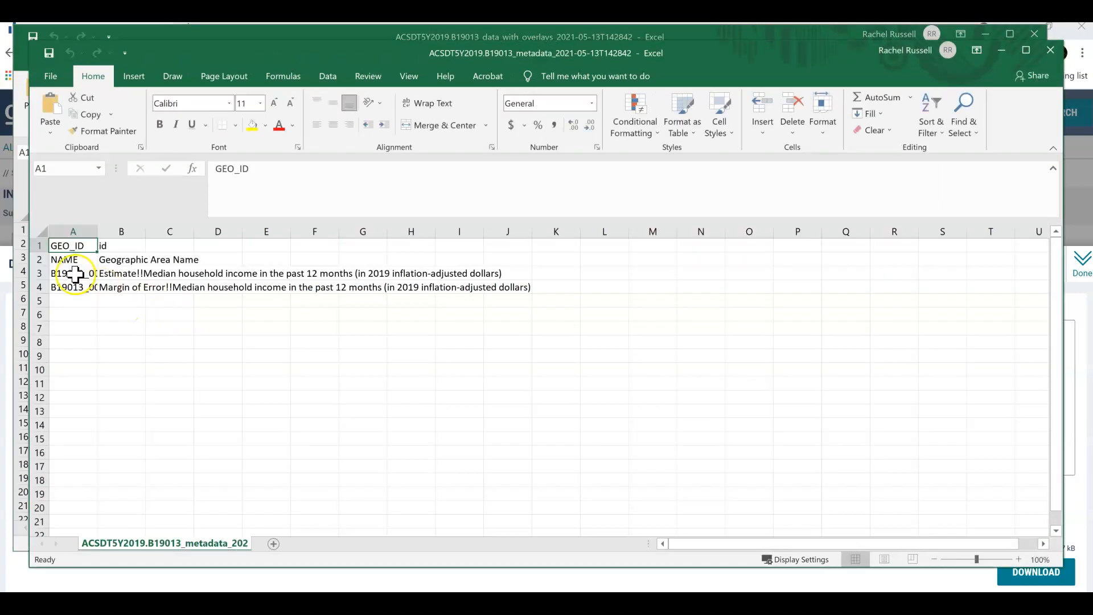
# Step: Widen column A of the metadata sheet, examine the descriptions of both B19013 field codes, and minimize the workbook
pyautogui.click(75, 274)
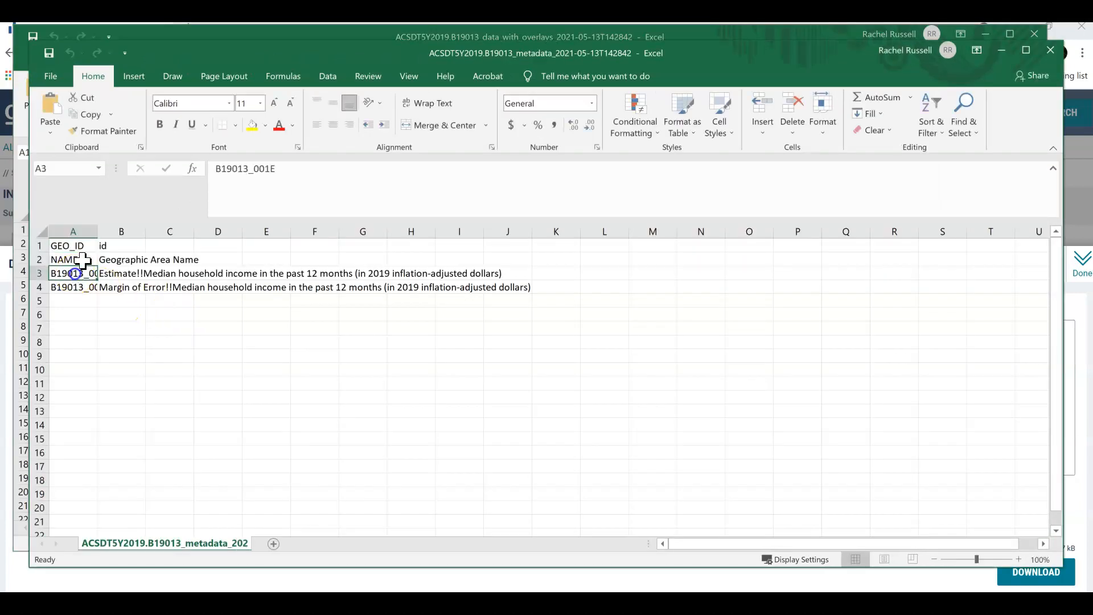
pyautogui.moveTo(98, 232); pyautogui.dragTo(158, 234)
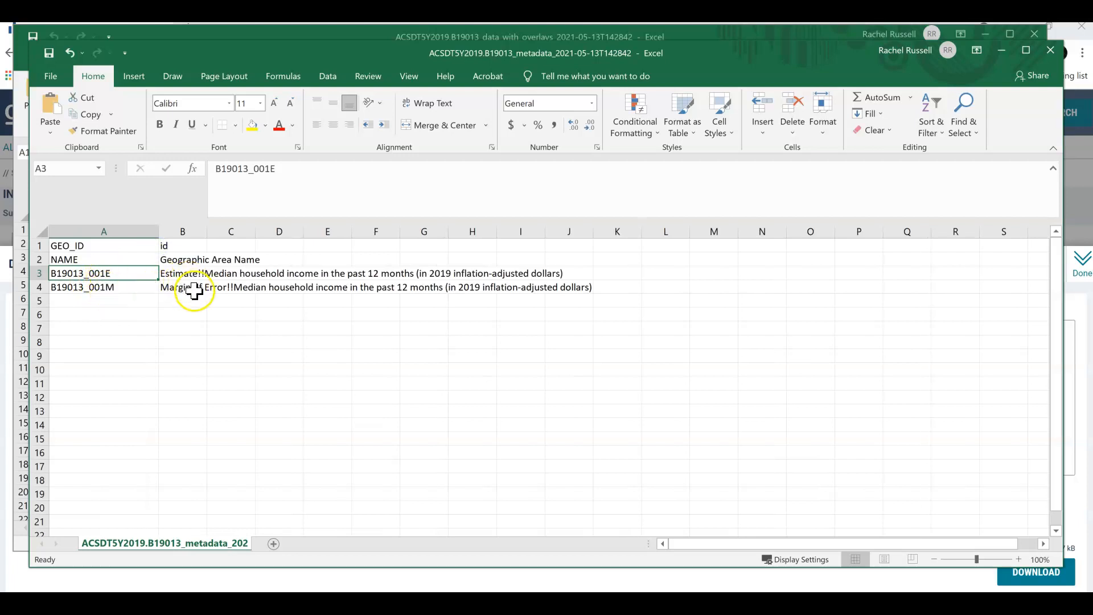
pyautogui.click(171, 274)
pyautogui.click(220, 274)
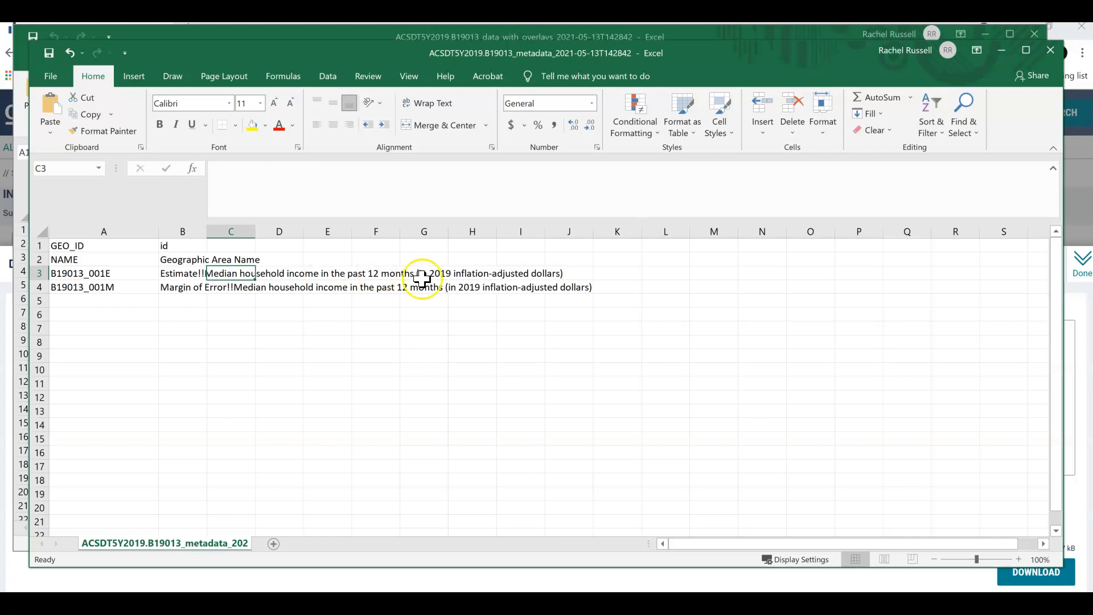
pyautogui.click(182, 287)
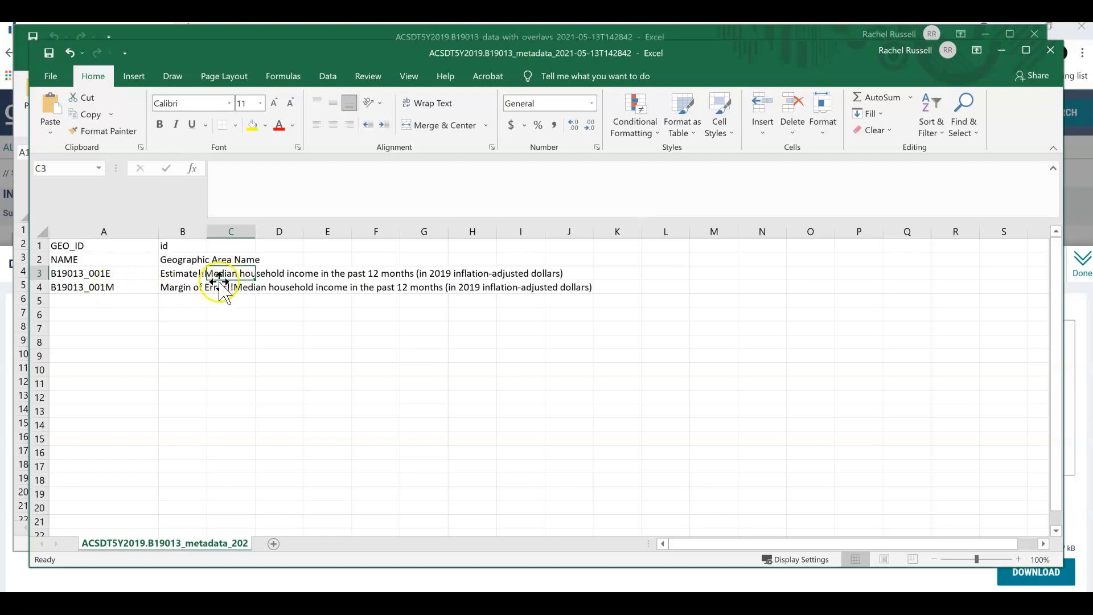
pyautogui.click(86, 273)
pyautogui.click(996, 50)
# Step: Highlight the B19013_001E estimate column in yellow in the data sheet
pyautogui.click(159, 215)
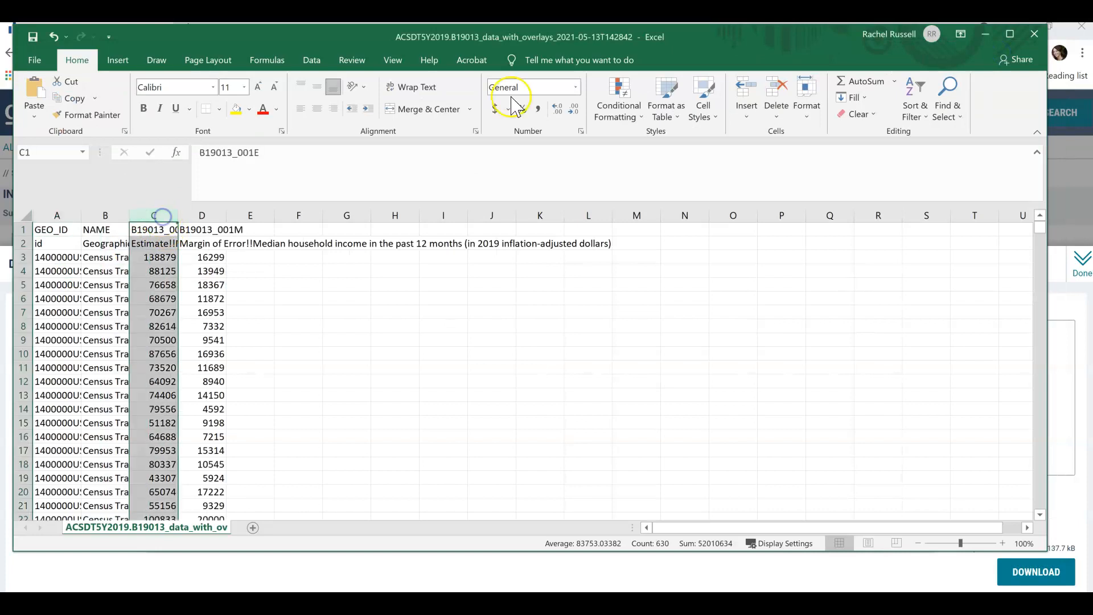
pyautogui.click(233, 110)
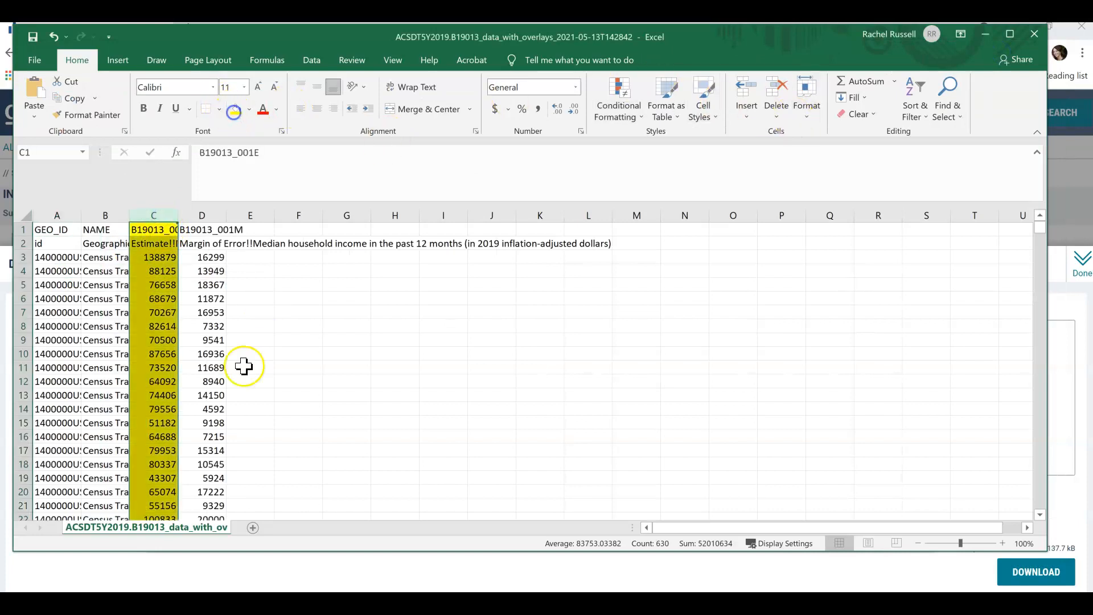
# Step: Delete the margin of error column, B19013_001M, from the data sheet
pyautogui.click(213, 215)
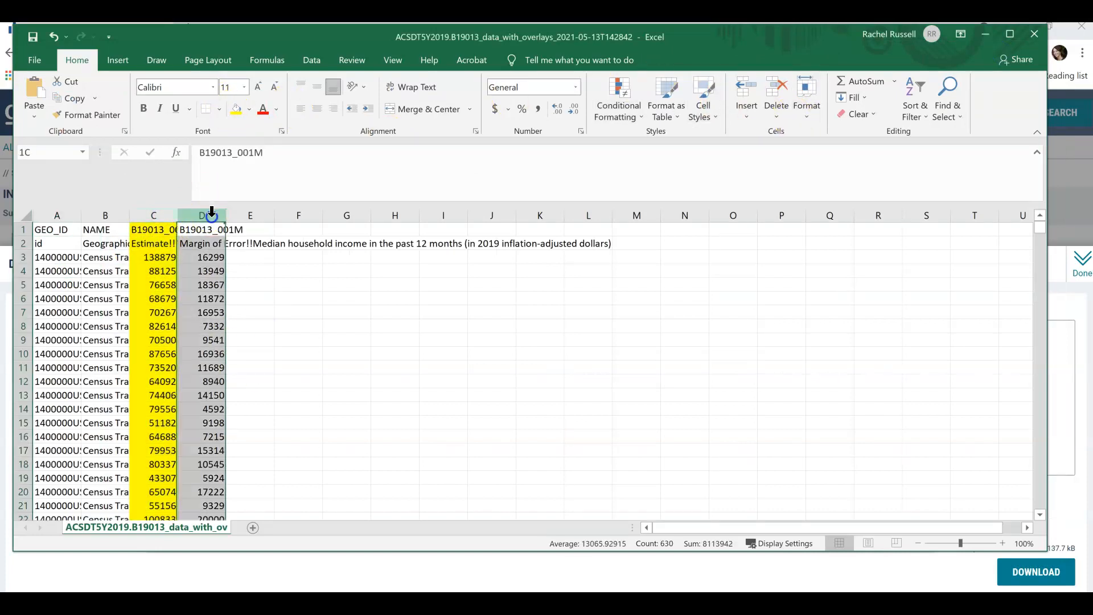
pyautogui.click(776, 88)
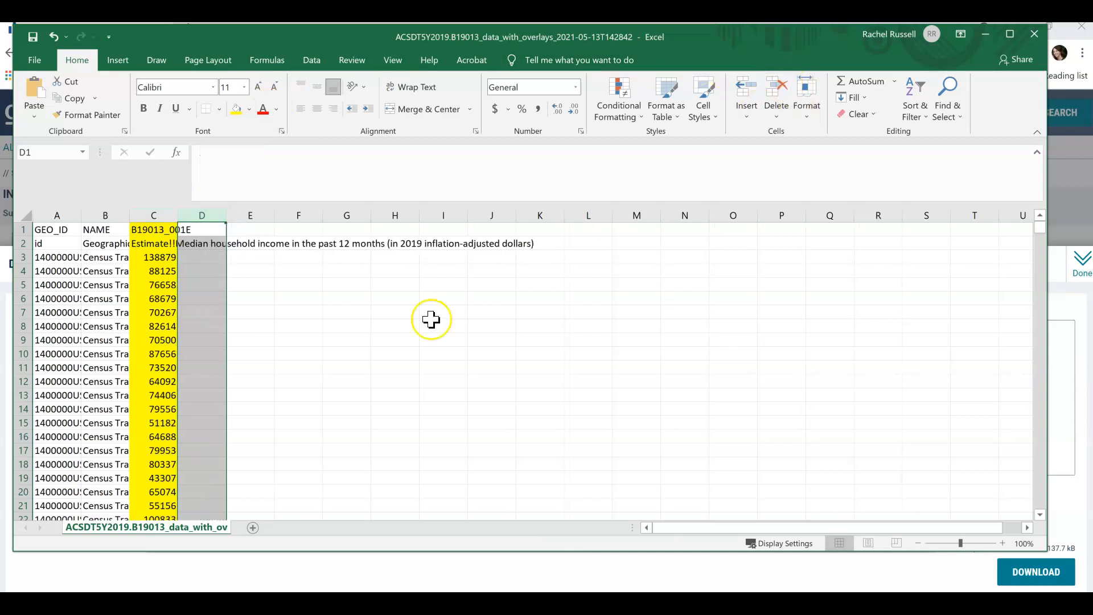
# Step: Remove the yellow fill from the B19013_001E column and deselect it
pyautogui.click(159, 215)
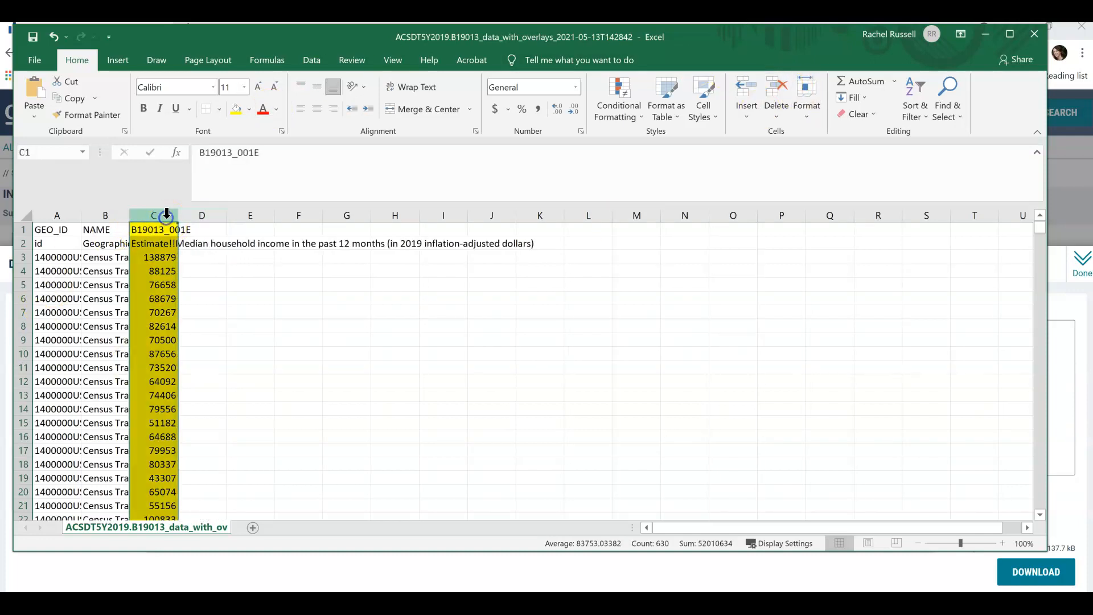
pyautogui.click(251, 110)
pyautogui.click(256, 237)
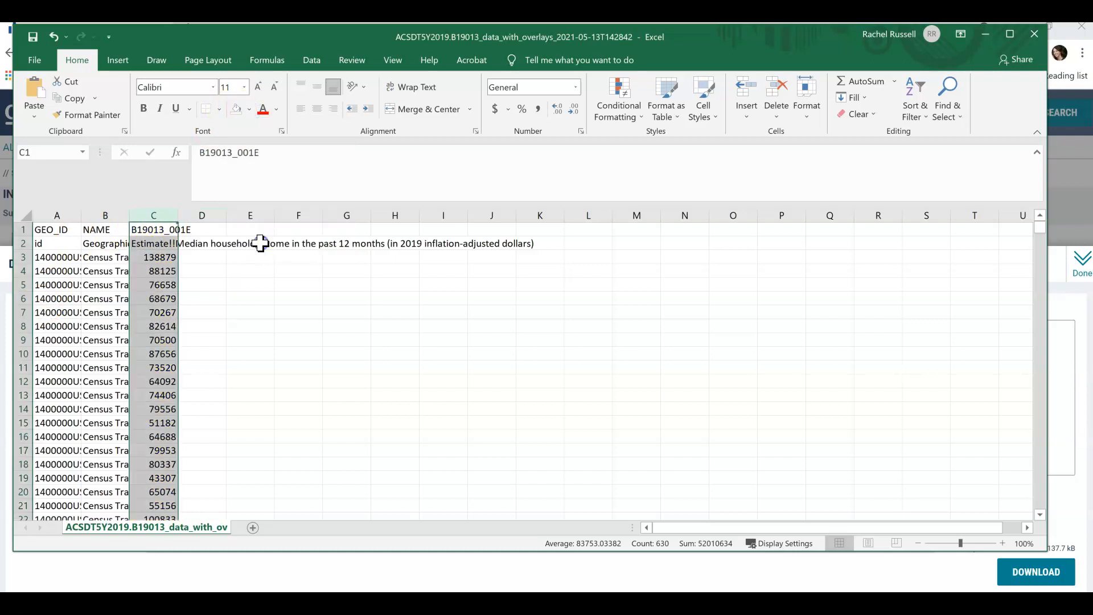
pyautogui.click(278, 424)
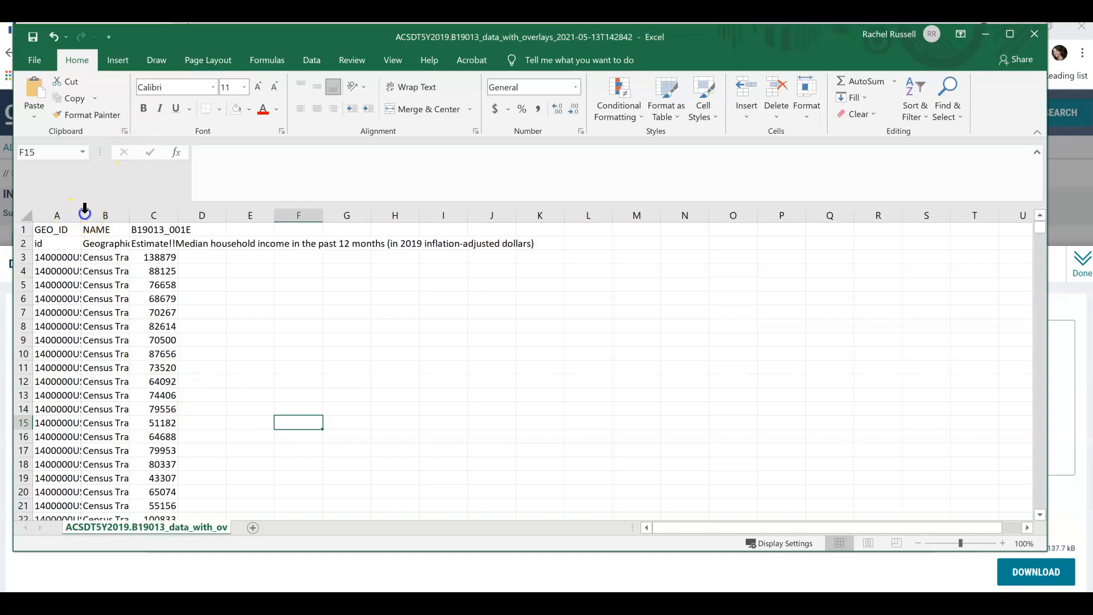
# Step: Fit the widths of the GEO_ID and NAME columns to their contents
pyautogui.doubleClick(83, 215)
pyautogui.doubleClick(196, 215)
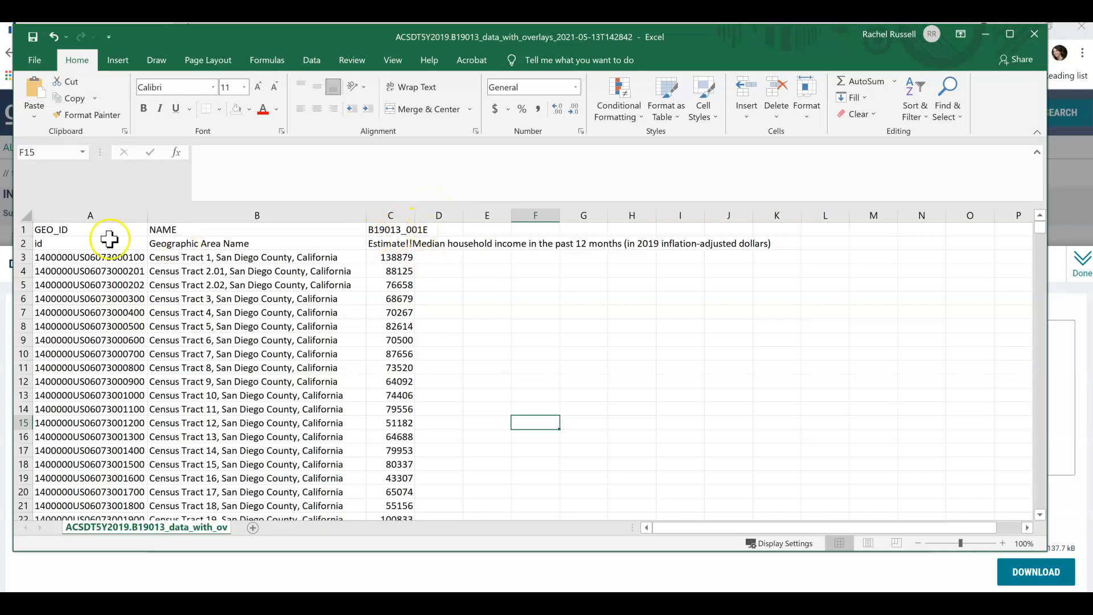
# Step: Rename the B19013_001E header in cell C1 as MED_INC and delete the second header row containing the field descriptions
pyautogui.moveTo(20, 229); pyautogui.dragTo(21, 239)
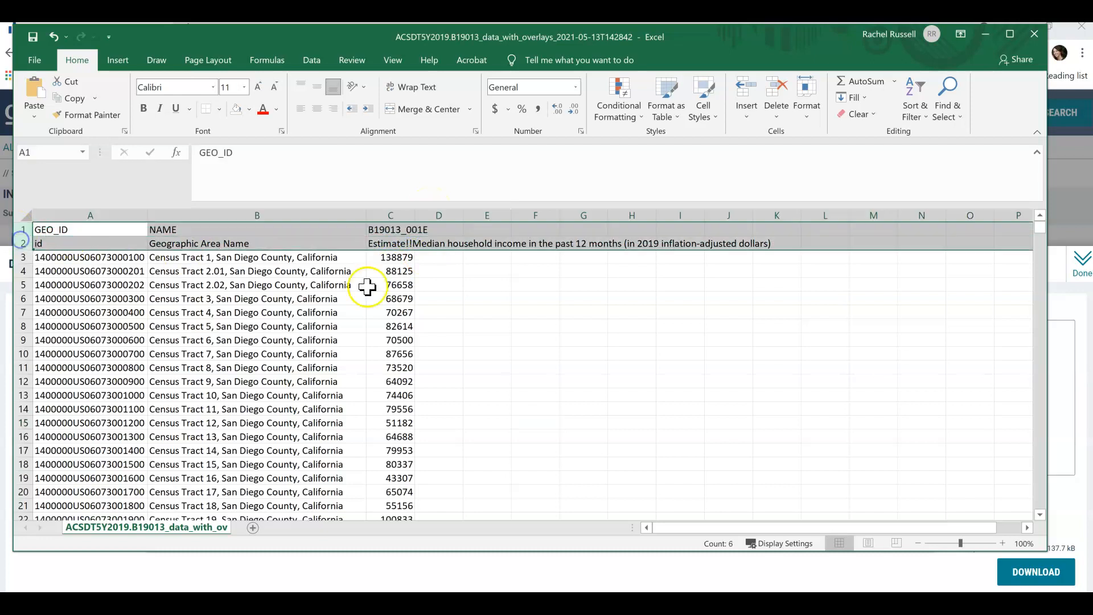
pyautogui.click(432, 287)
pyautogui.click(400, 231)
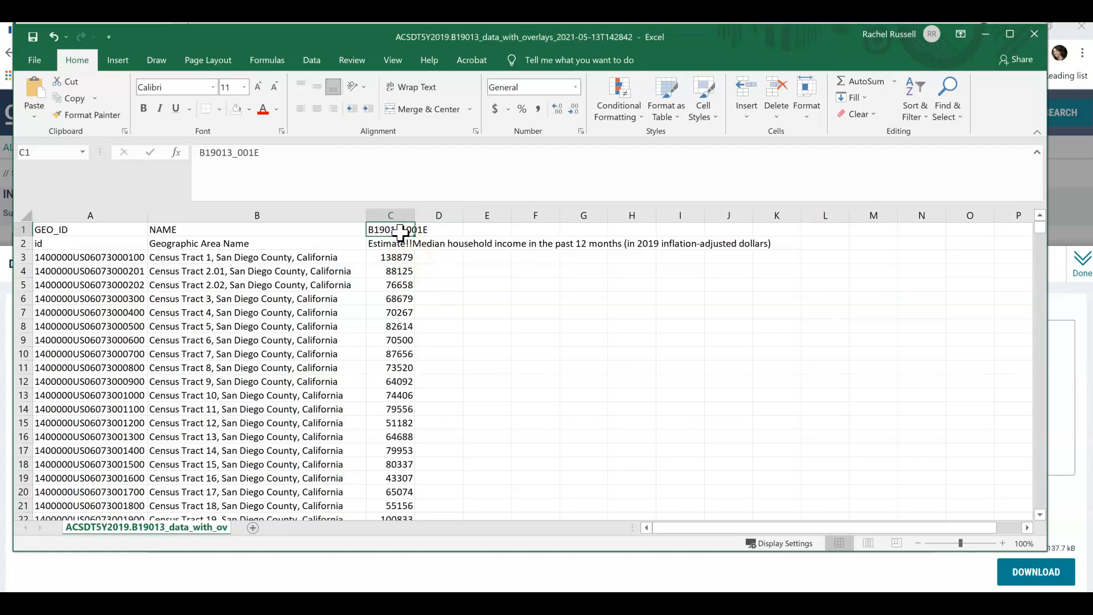
pyautogui.write('MED_INC')
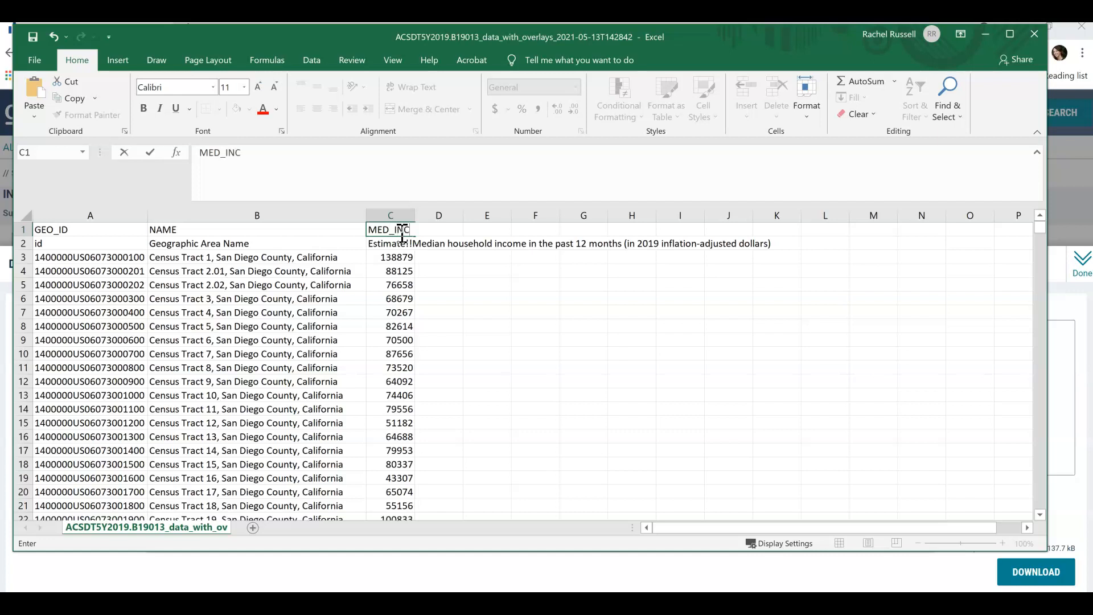
pyautogui.click(122, 281)
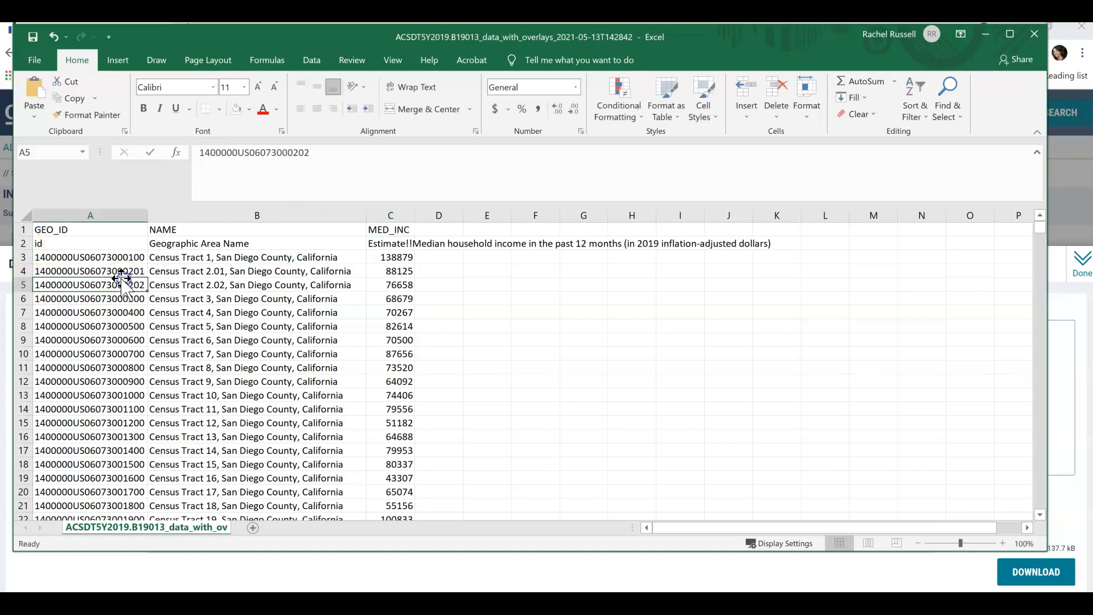
pyautogui.click(23, 244)
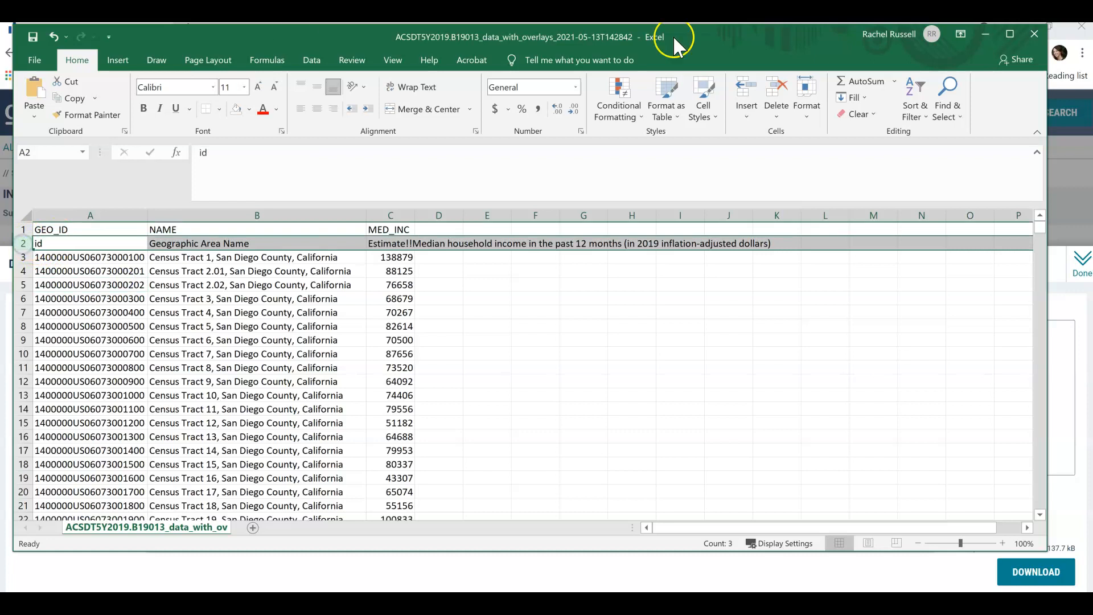
pyautogui.click(777, 91)
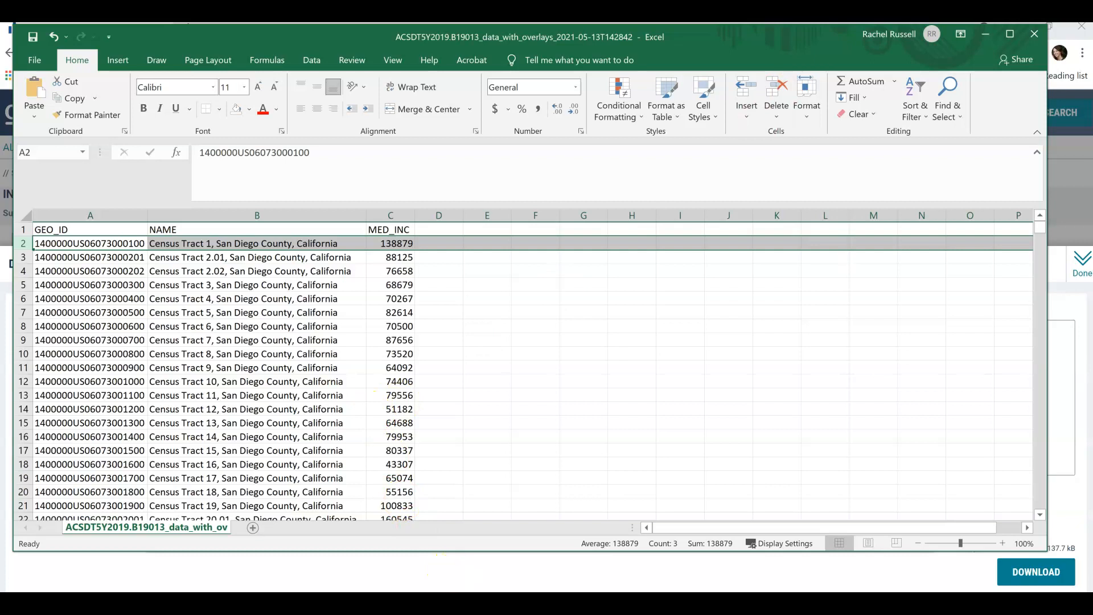
# Step: Switch to QGIS, open the attribute table of the SDCensusTracts2018 layer, and review its fields
pyautogui.press('super')
pyautogui.click(639, 474)
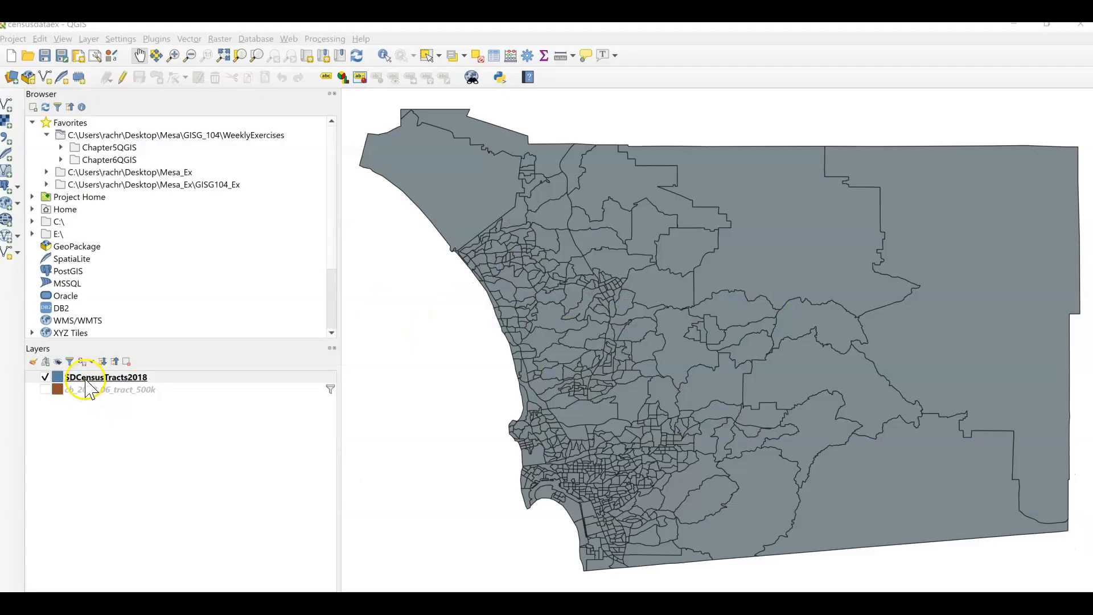
pyautogui.rightClick(89, 391)
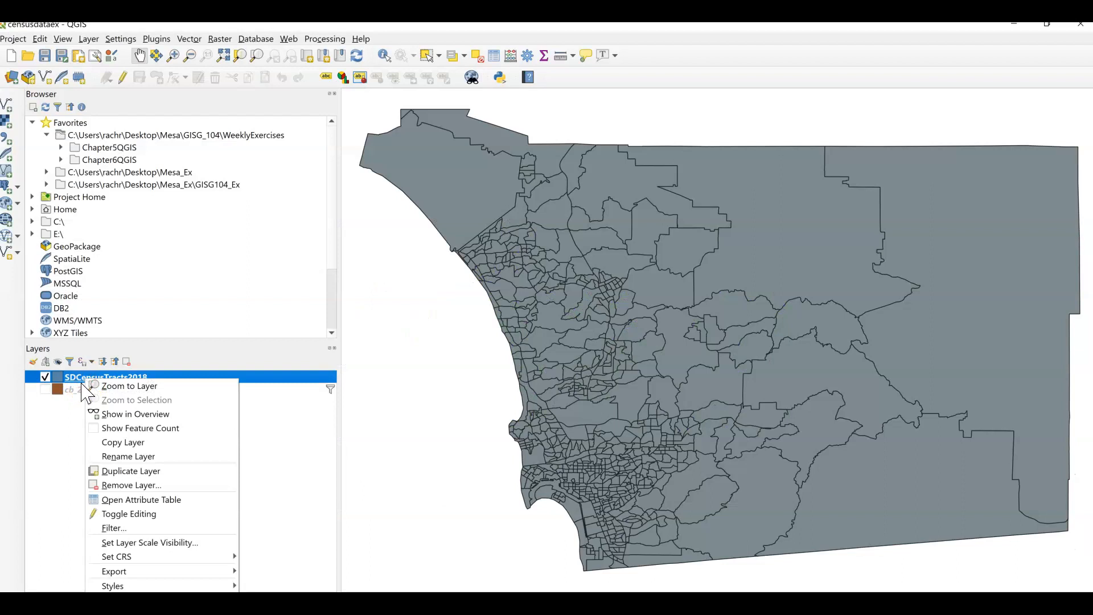
pyautogui.click(120, 500)
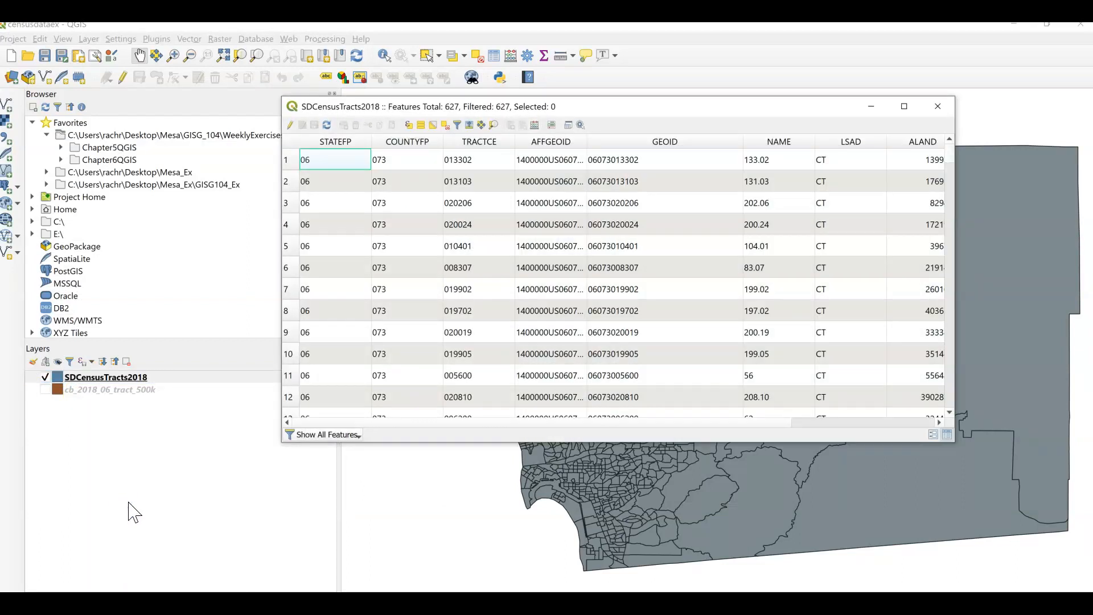
pyautogui.click(339, 141)
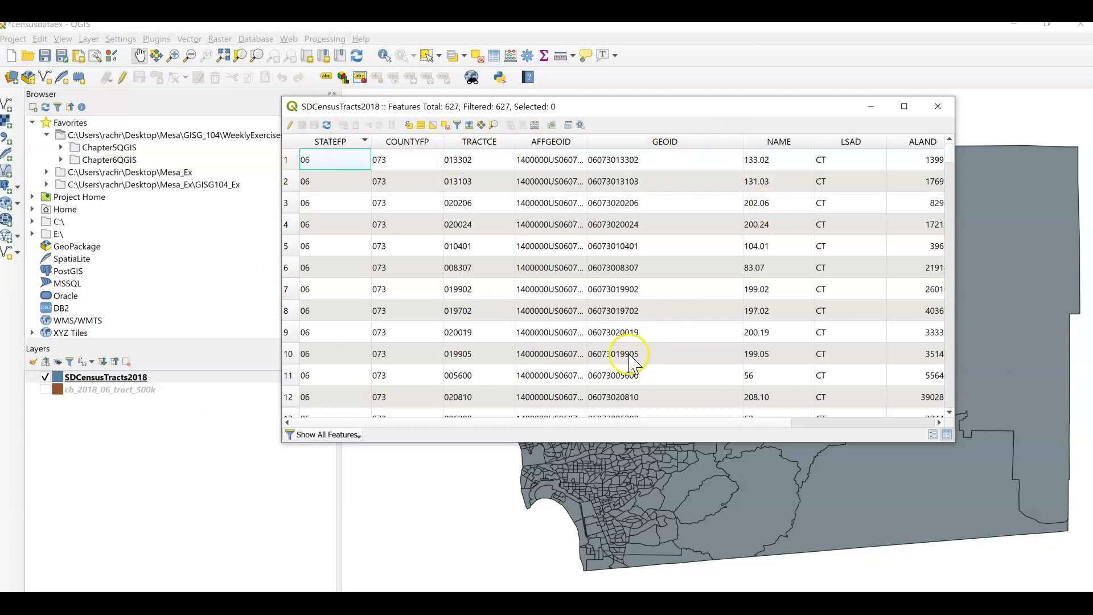
pyautogui.moveTo(630, 425)
pyautogui.mouseDown()
pyautogui.moveTo(673, 424)
pyautogui.moveTo(612, 421)
pyautogui.mouseUp()
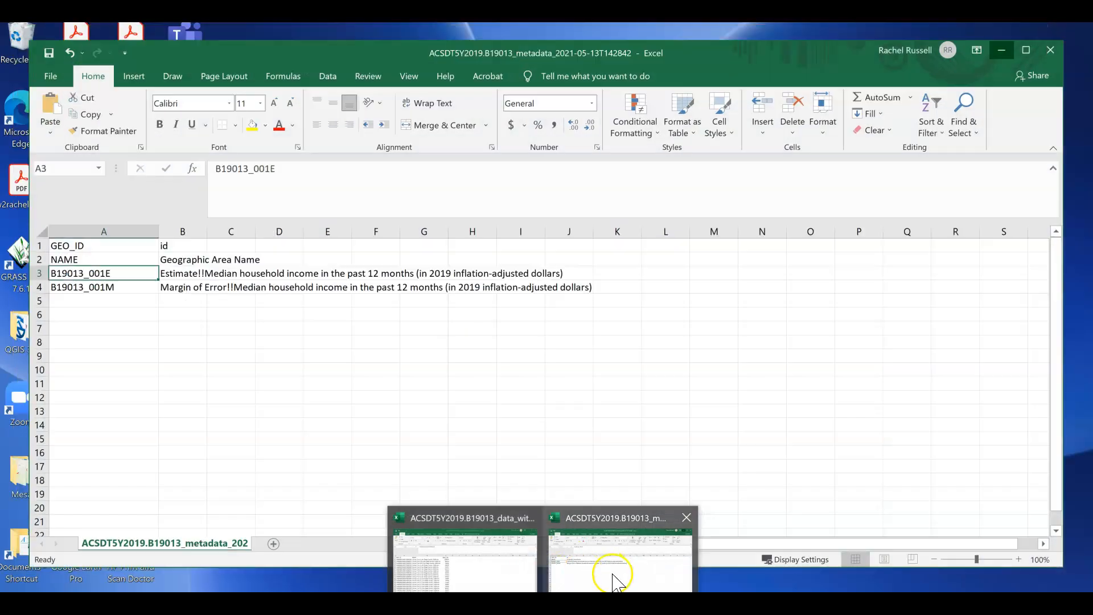
# Step: Switch to the Excel data workbook, place its window below the first row of the QGIS attribute table, and widen the GEO_ID column
pyautogui.click(507, 568)
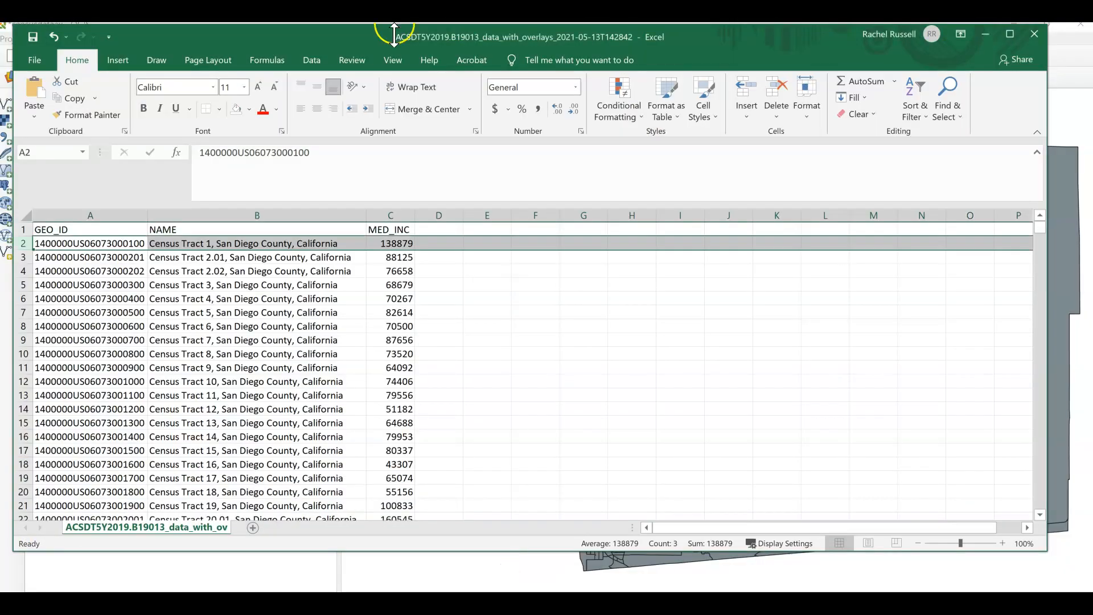
pyautogui.moveTo(462, 39); pyautogui.dragTo(695, 196)
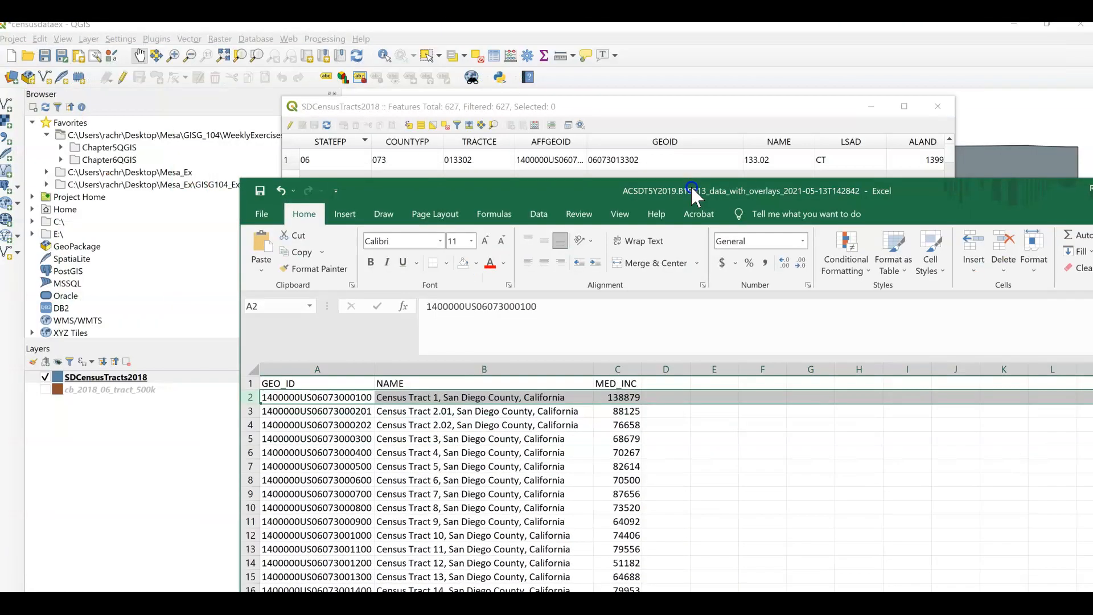
pyautogui.moveTo(376, 369); pyautogui.dragTo(454, 376)
pyautogui.click(353, 452)
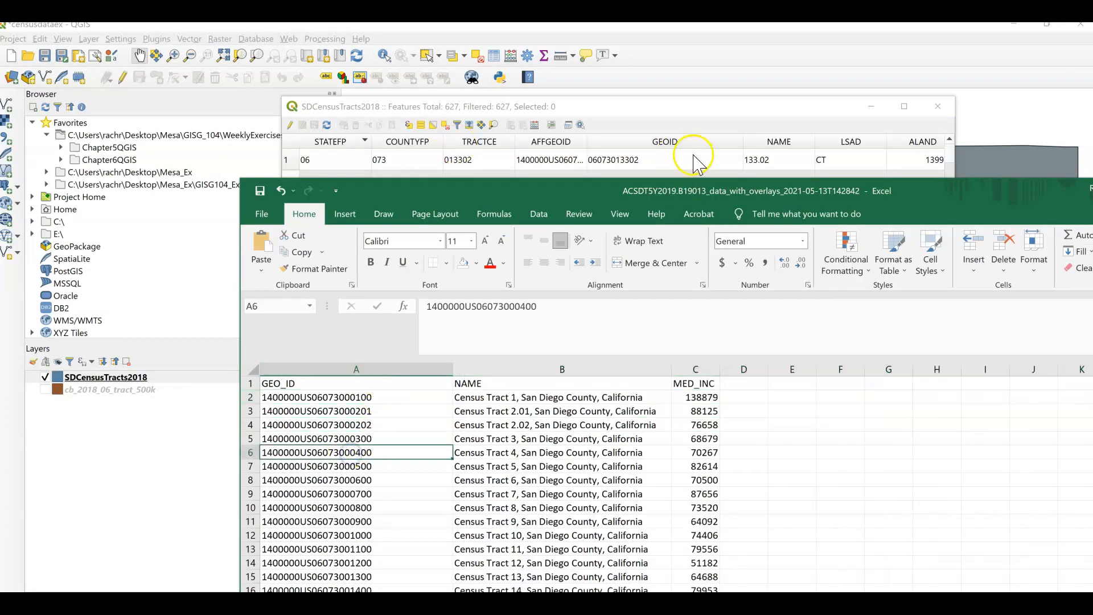
# Step: Compare the sheet's GEO_ID values with the layer's GEOID and AFFGEOID fields, widening AFFGEOID to show its full IDs
pyautogui.click(293, 399)
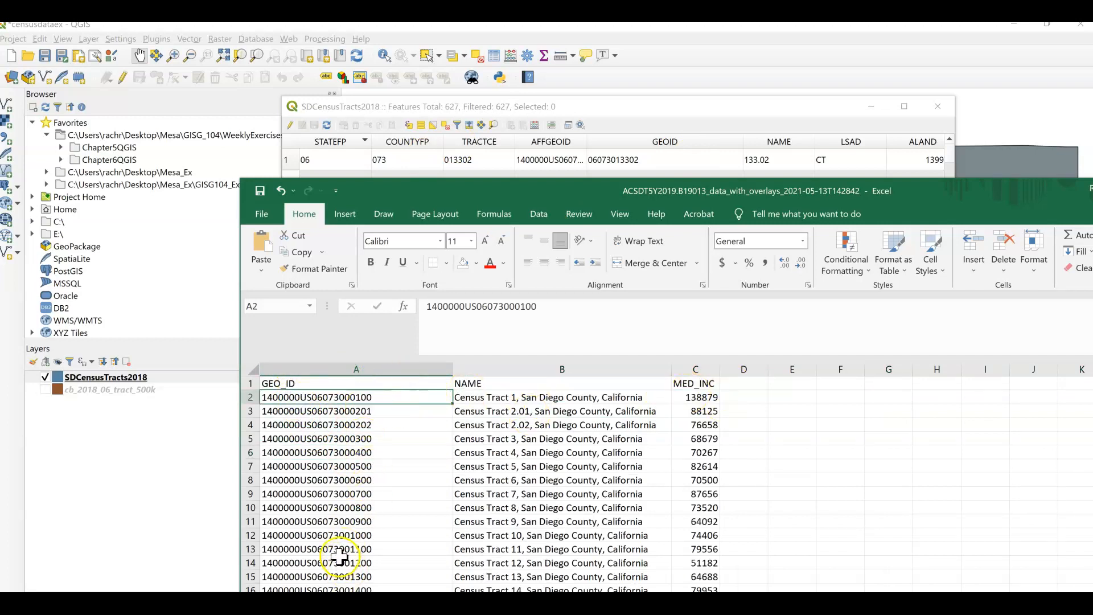
pyautogui.click(678, 399)
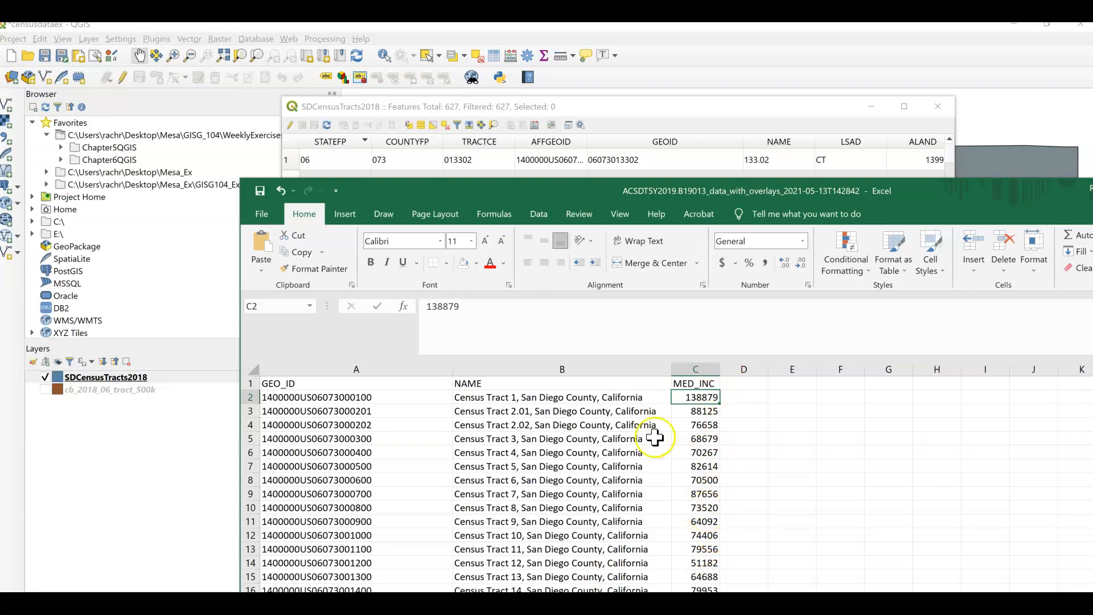
pyautogui.click(633, 162)
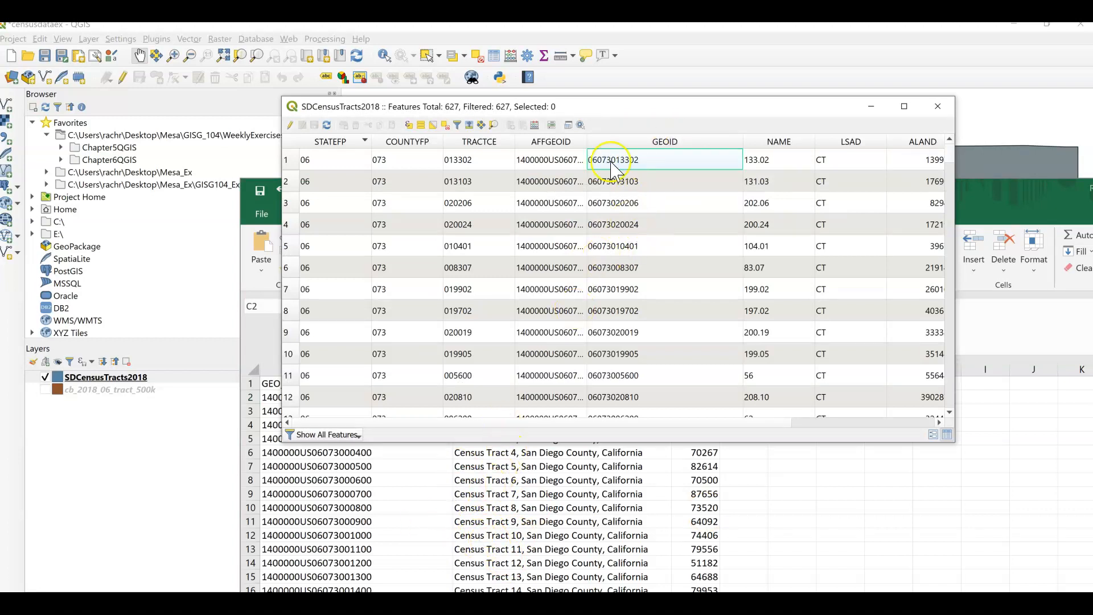
pyautogui.moveTo(586, 143); pyautogui.dragTo(676, 150)
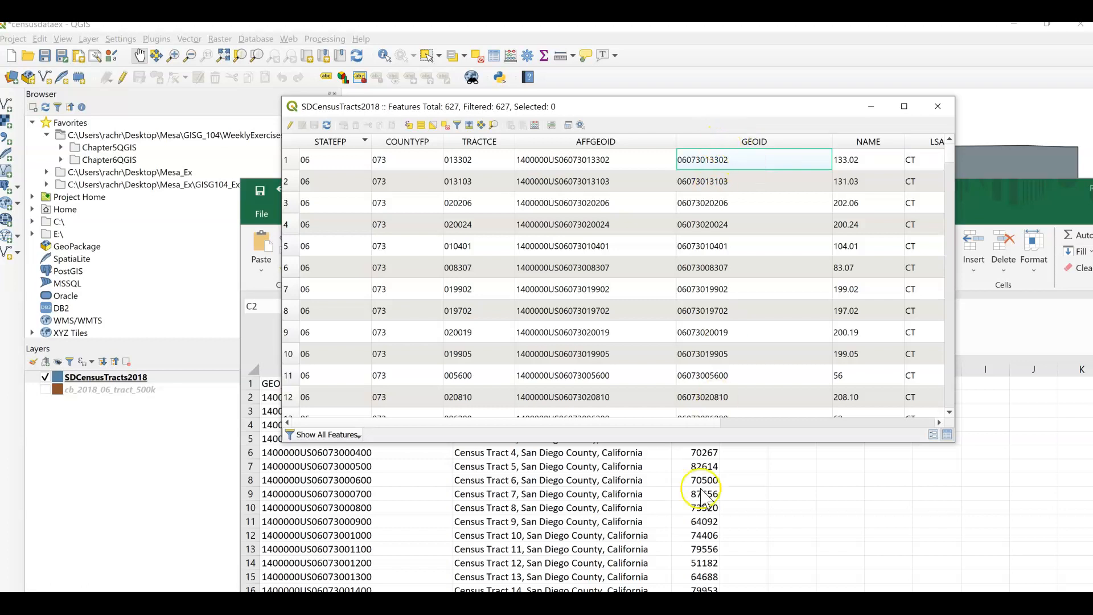
# Step: Insert a blank column before NAME in the Excel sheet and give it the header Join_Me
pyautogui.click(690, 531)
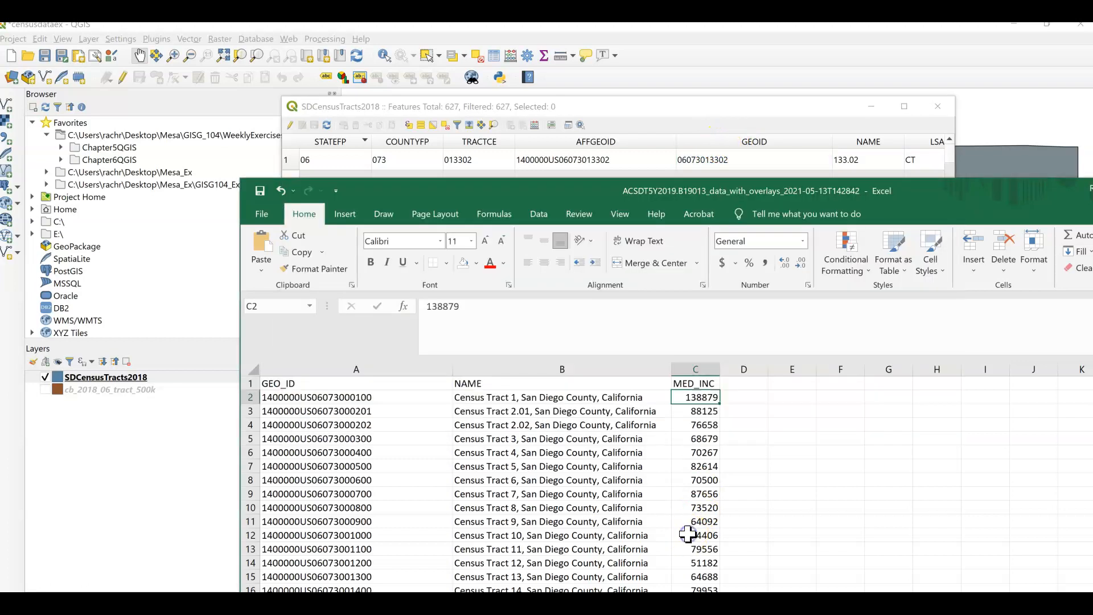
pyautogui.click(501, 369)
pyautogui.rightClick(502, 369)
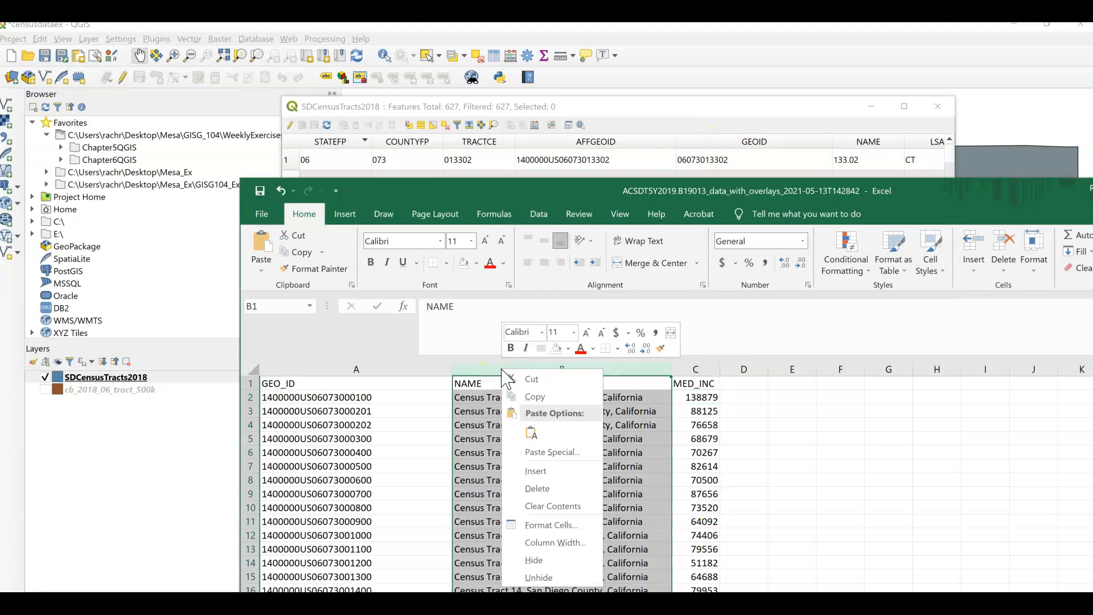
pyautogui.click(534, 471)
pyautogui.click(518, 387)
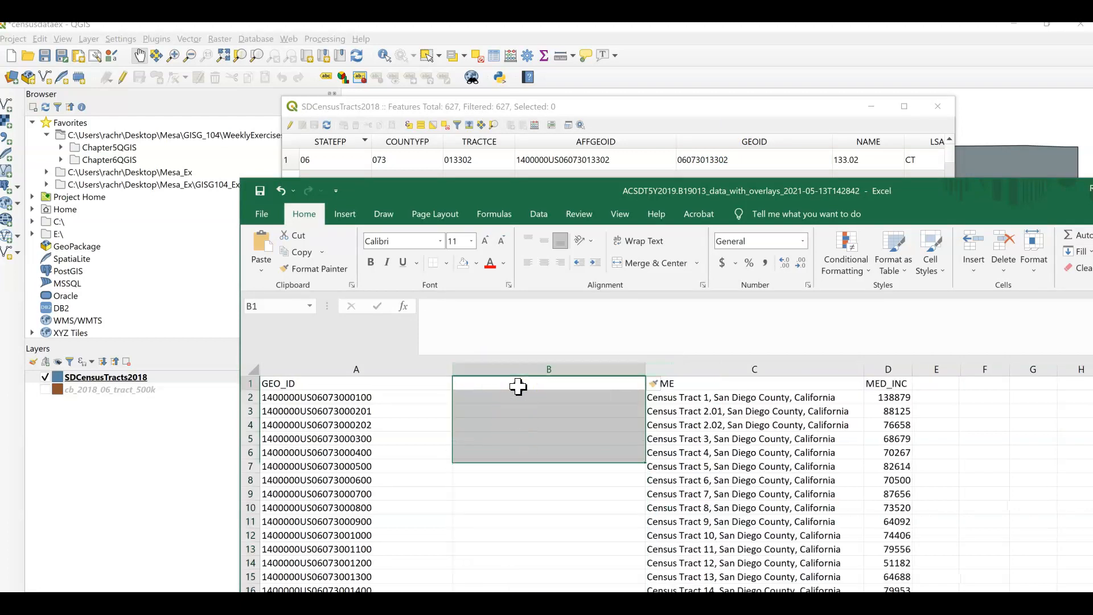
pyautogui.click(518, 386)
pyautogui.write('Join_Me')
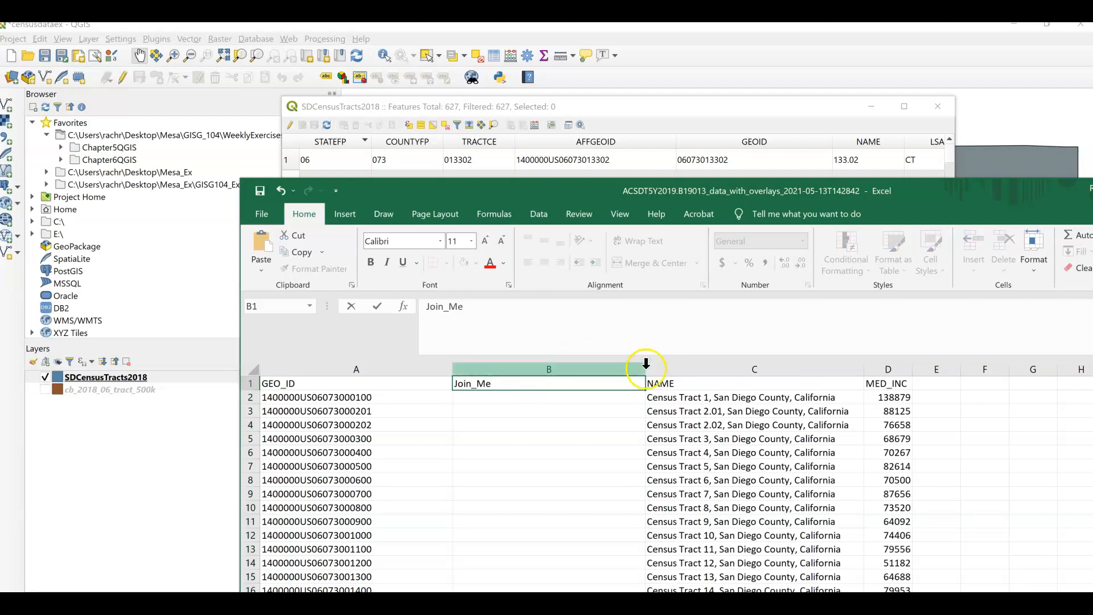
pyautogui.click(587, 369)
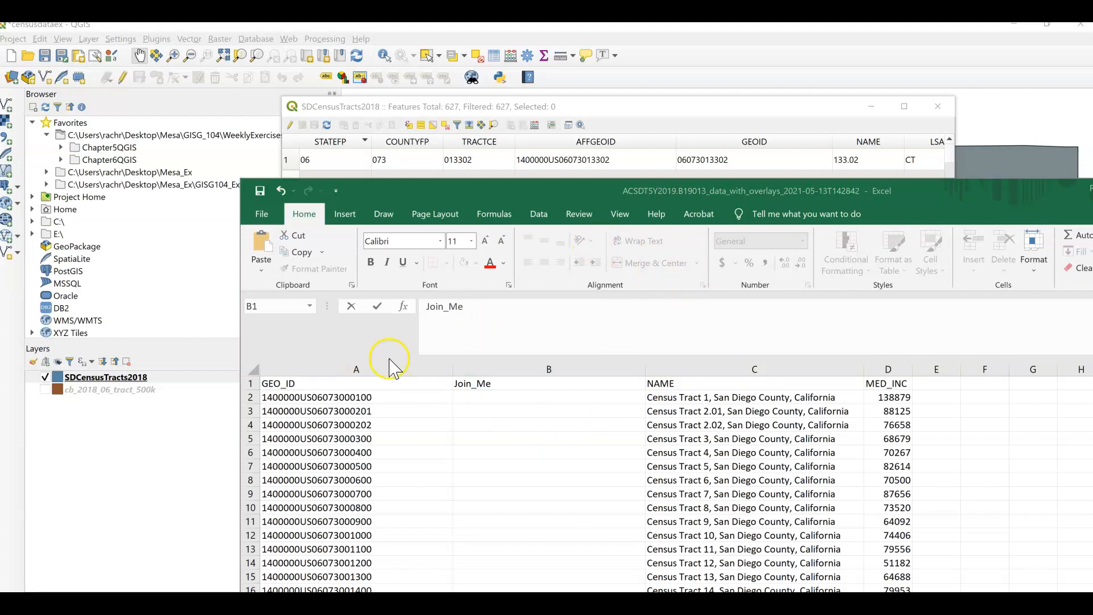
# Step: Enter the formula =(RIGHT(A2,10)) in cell B2 to extract the last 10 characters of the GEO_ID
pyautogui.click(312, 399)
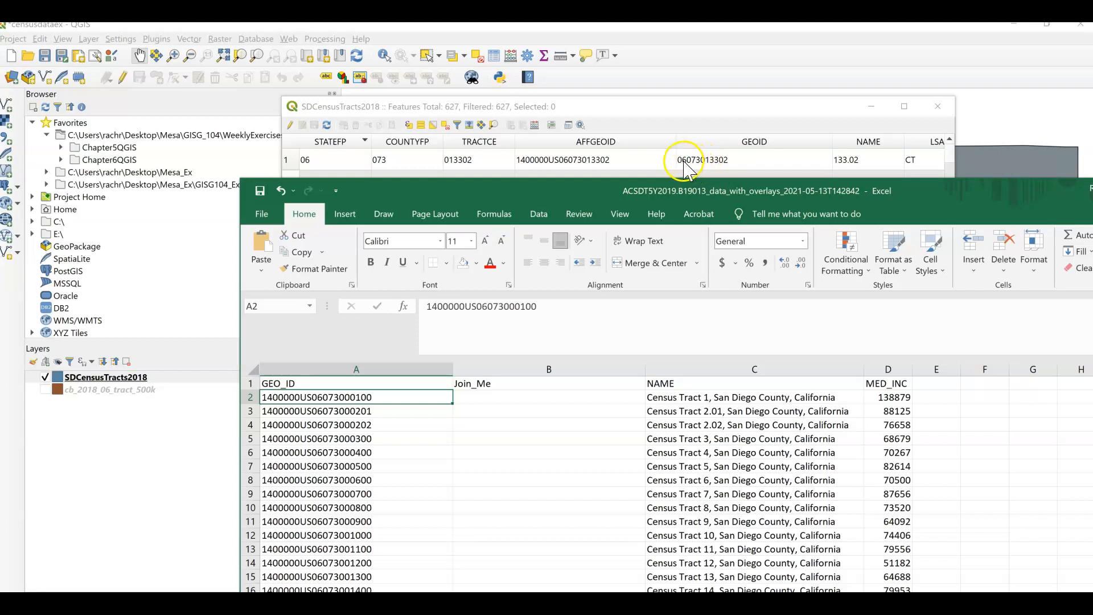
pyautogui.click(482, 395)
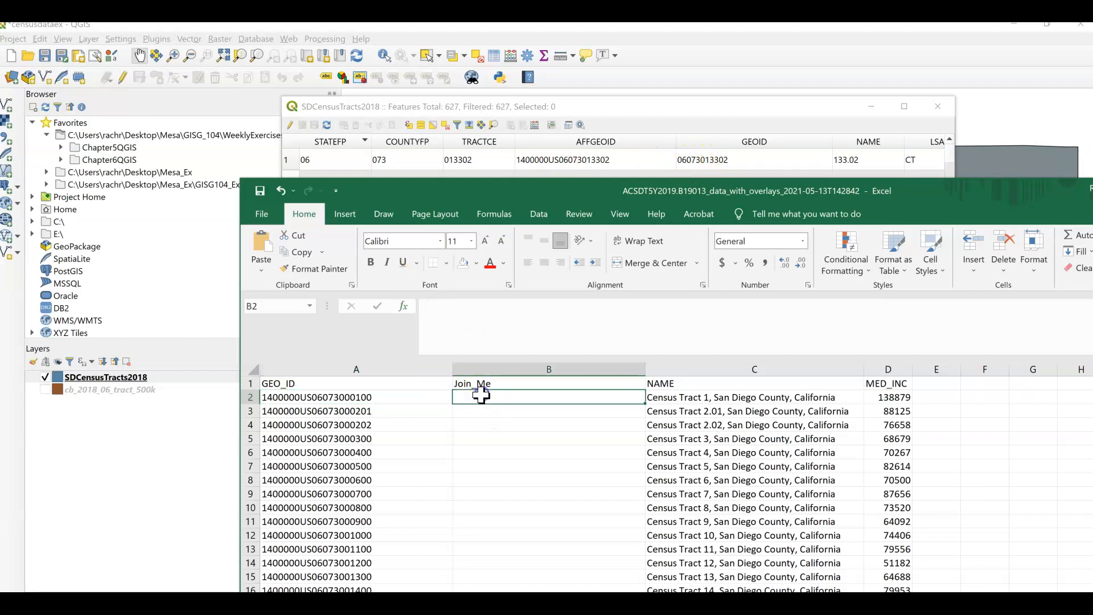
pyautogui.click(364, 400)
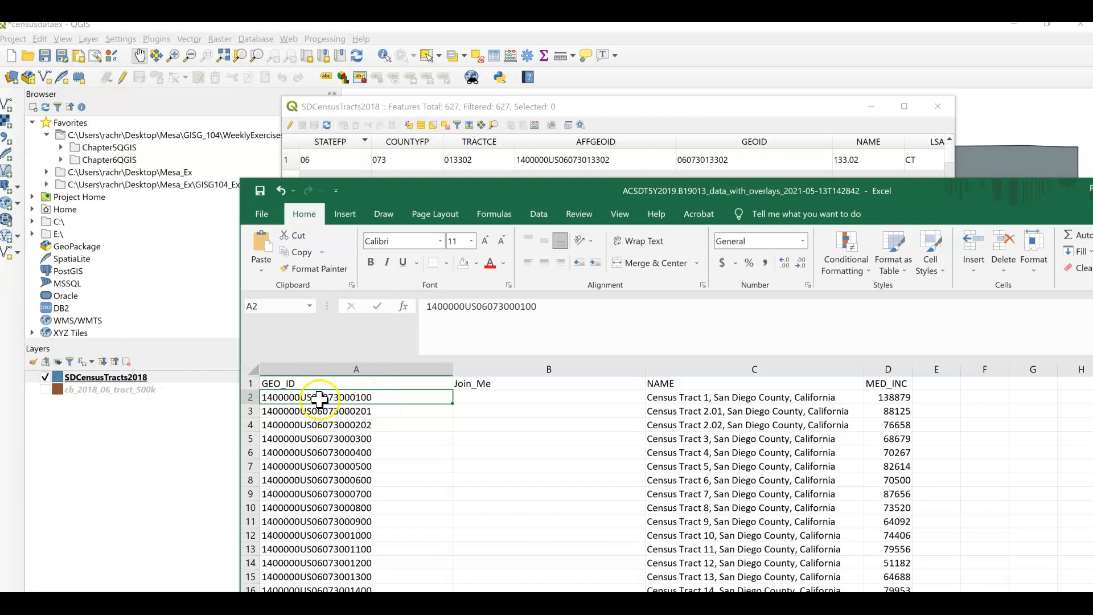
pyautogui.click(486, 395)
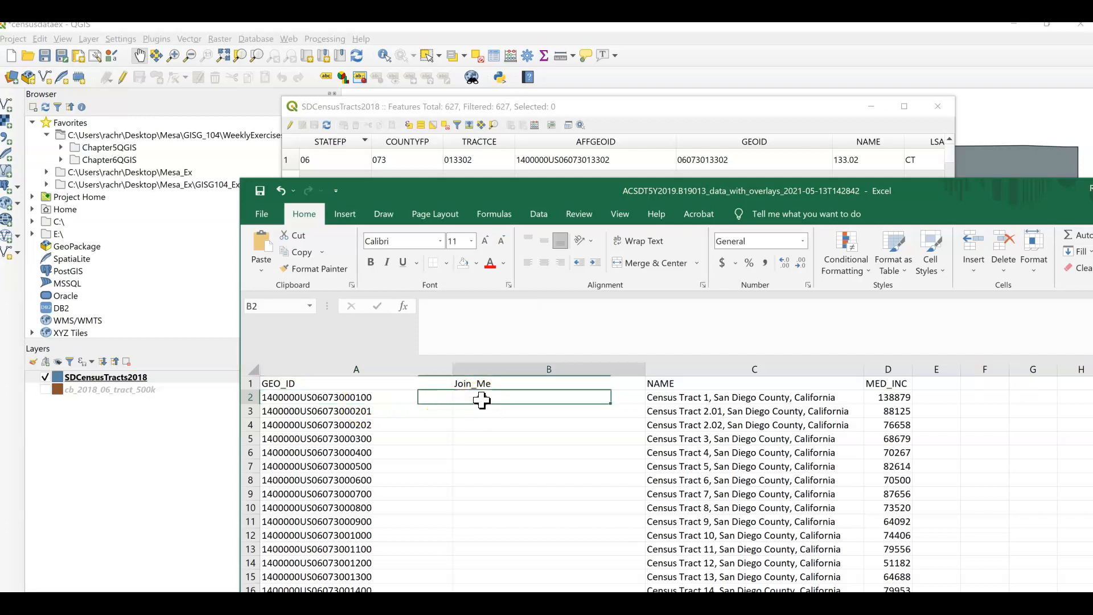
pyautogui.write('=')
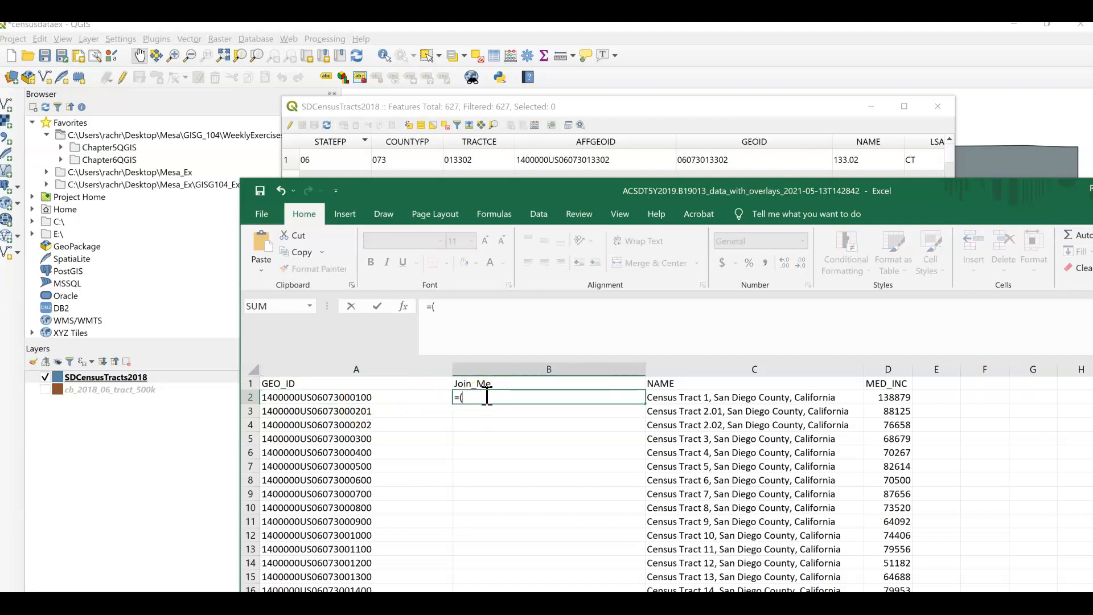
pyautogui.write('(RI')
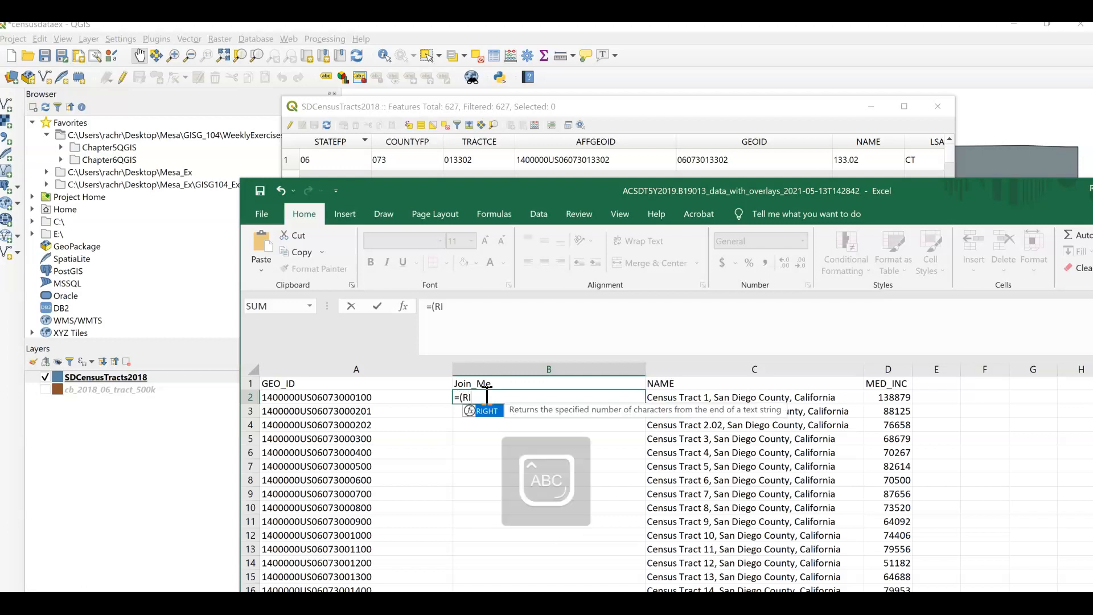
pyautogui.click(494, 418)
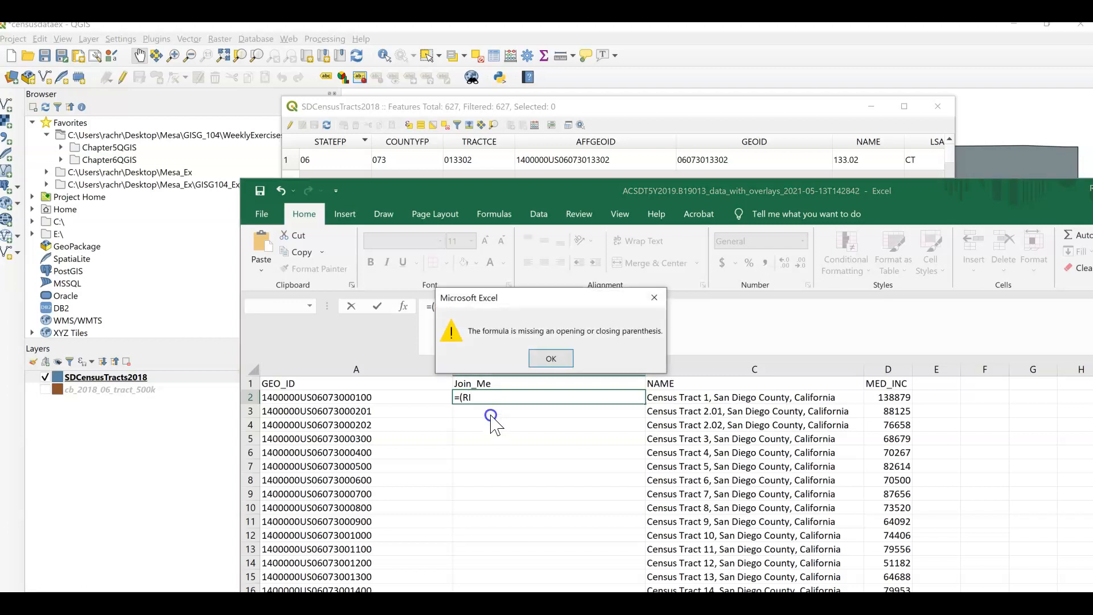
pyautogui.click(541, 358)
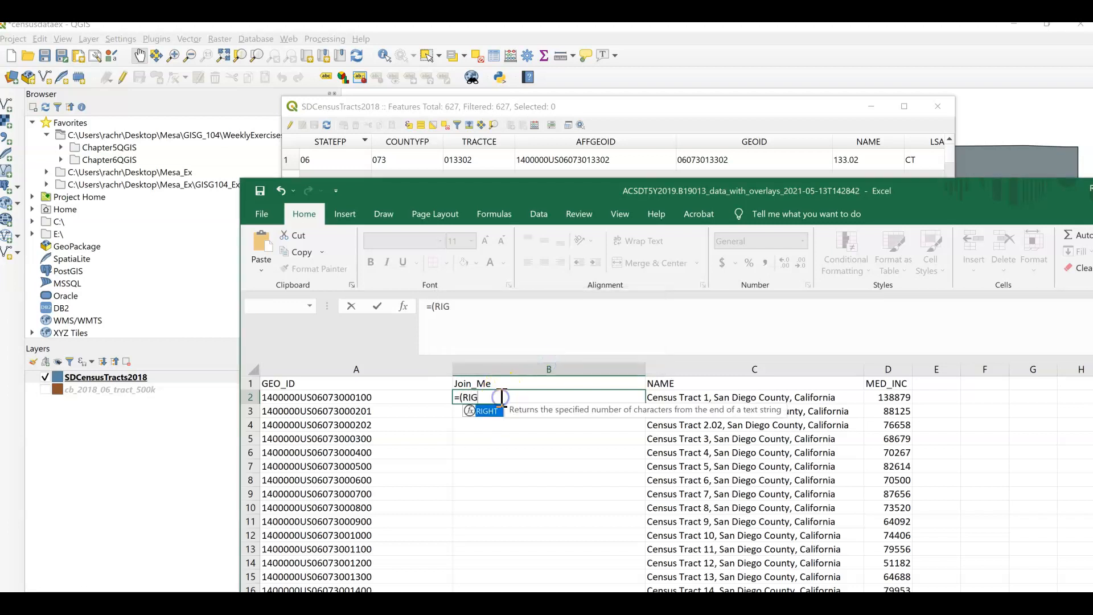
pyautogui.doubleClick(487, 410)
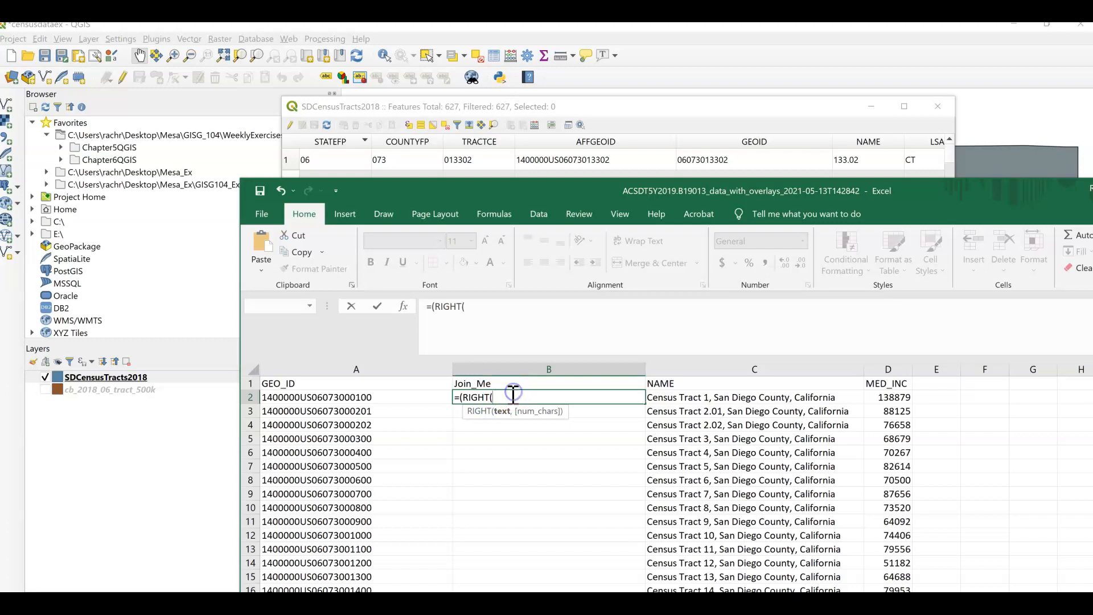
pyautogui.click(391, 395)
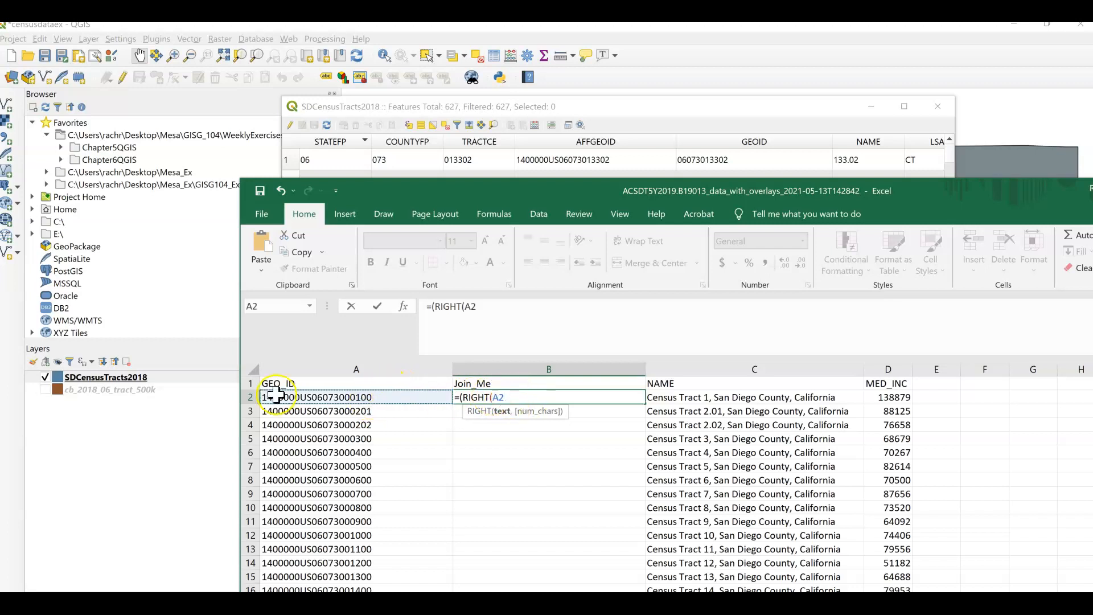
pyautogui.write(',10')
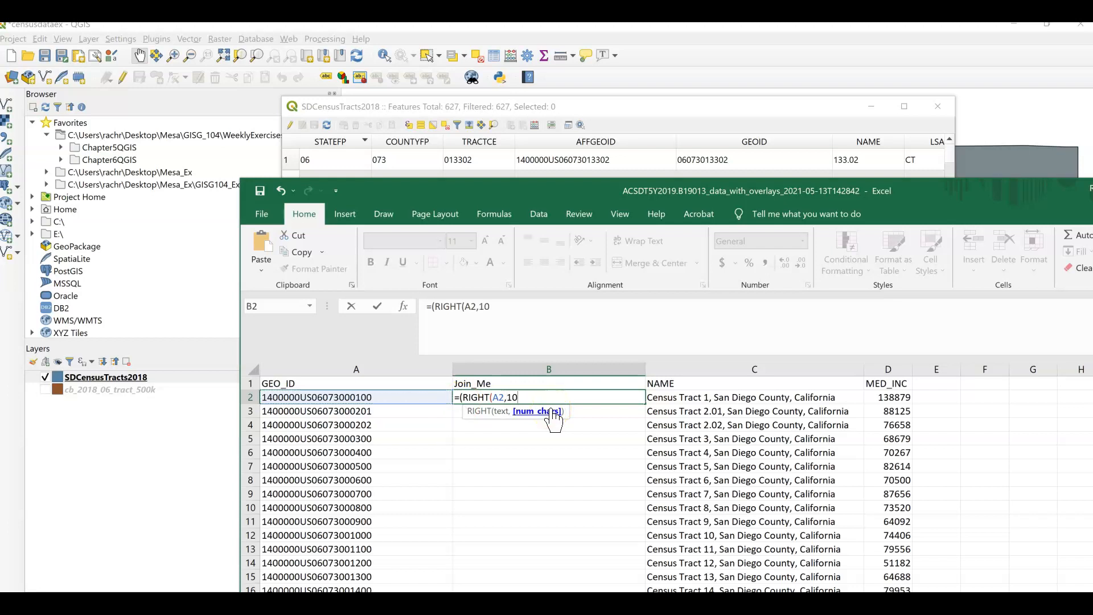
pyautogui.write('))')
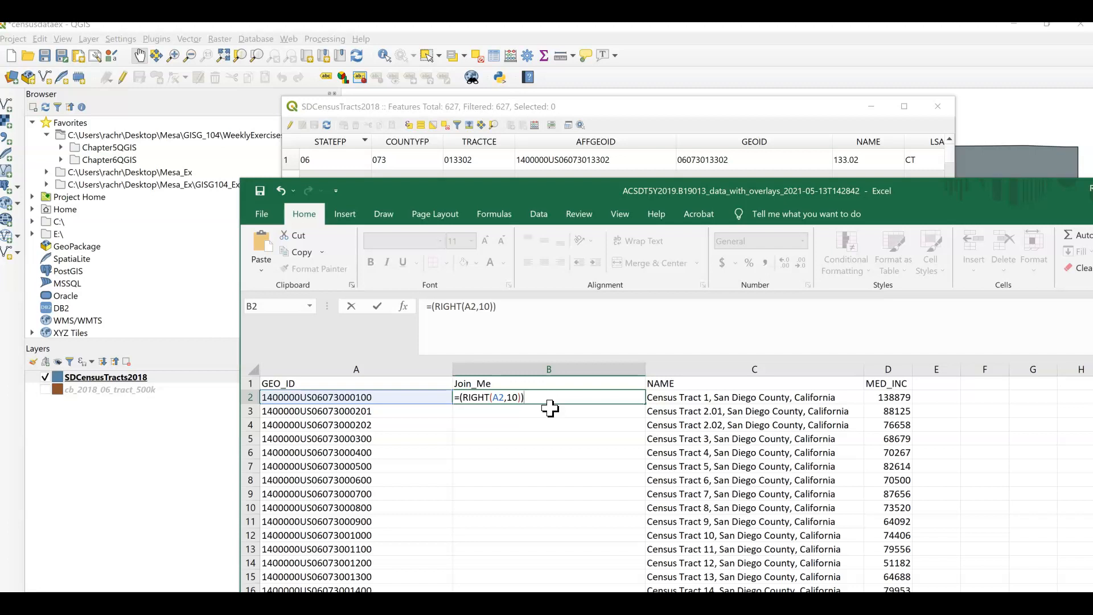
pyautogui.write(')')
pyautogui.press('Return')
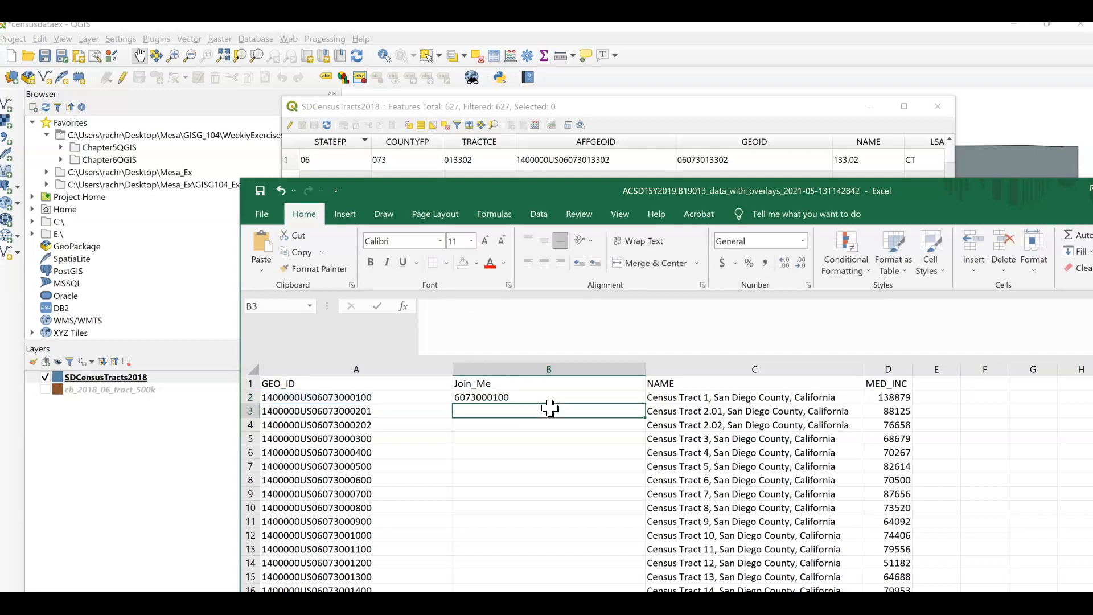
# Step: Compare the extracted ID with the layer's GEOID format and change B2's formula to =(RIGHT(A2,11))
pyautogui.click(493, 394)
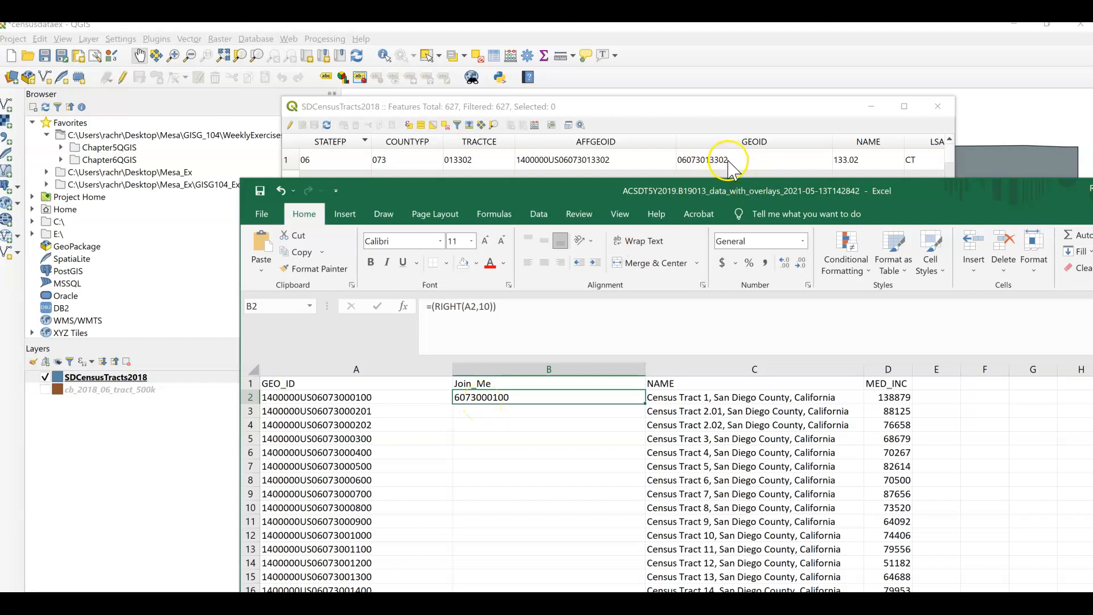
pyautogui.scroll(-3, 732, 165)
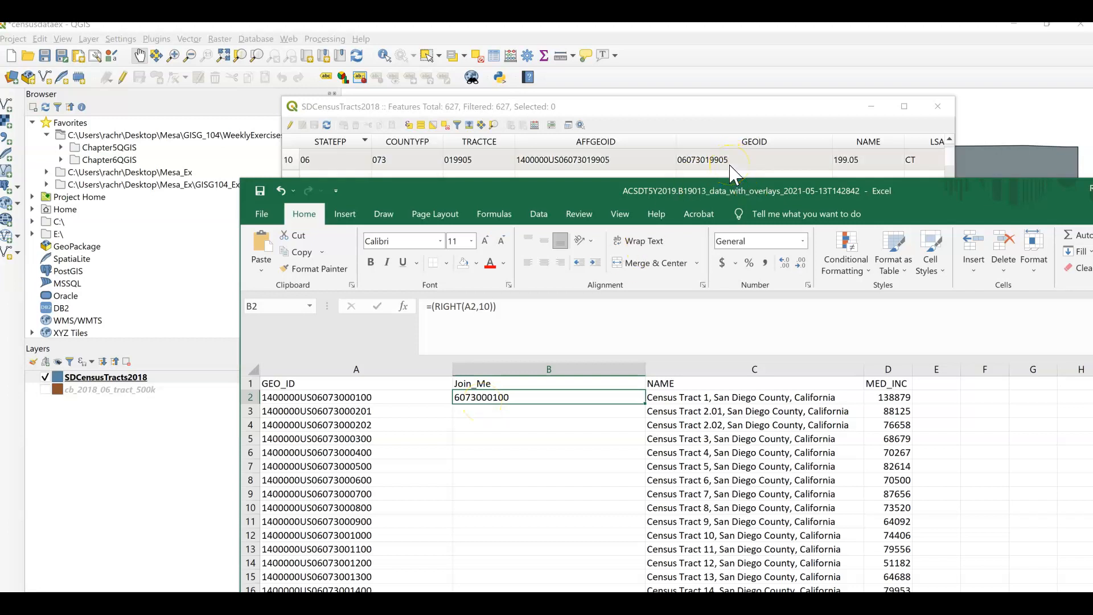
pyautogui.scroll(3, 731, 166)
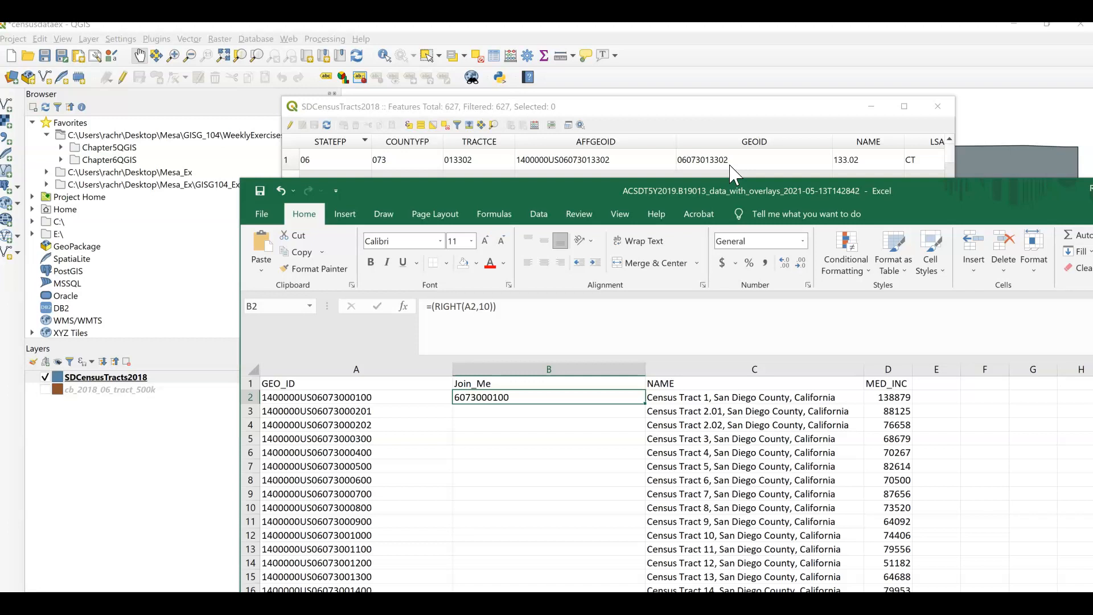
pyautogui.click(717, 162)
pyautogui.click(701, 164)
pyautogui.click(492, 306)
pyautogui.press('BackSpace')
pyautogui.write('1')
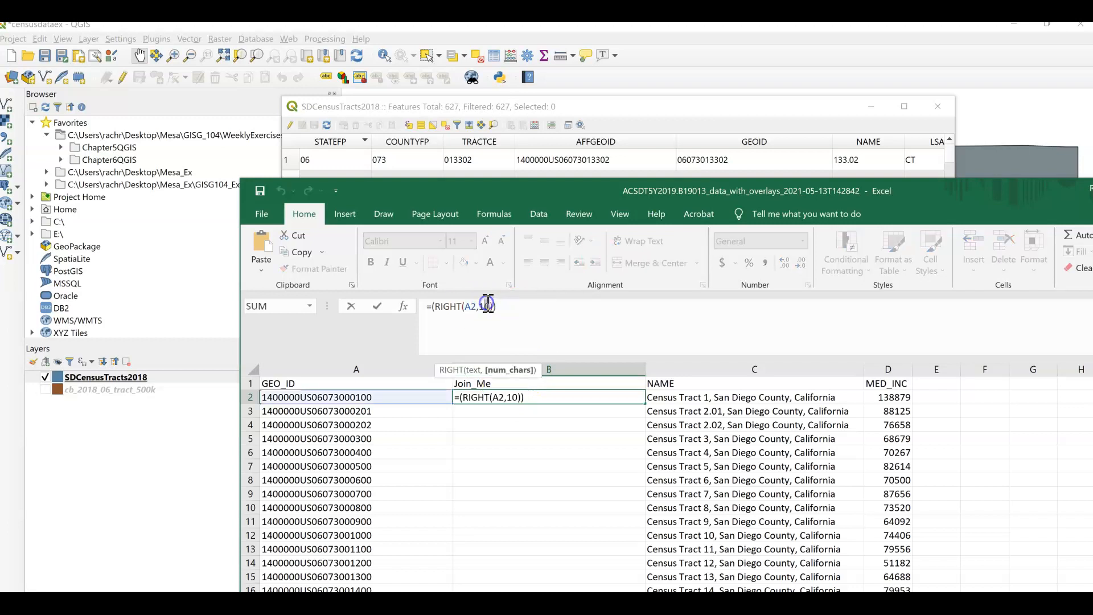
pyautogui.press('Return')
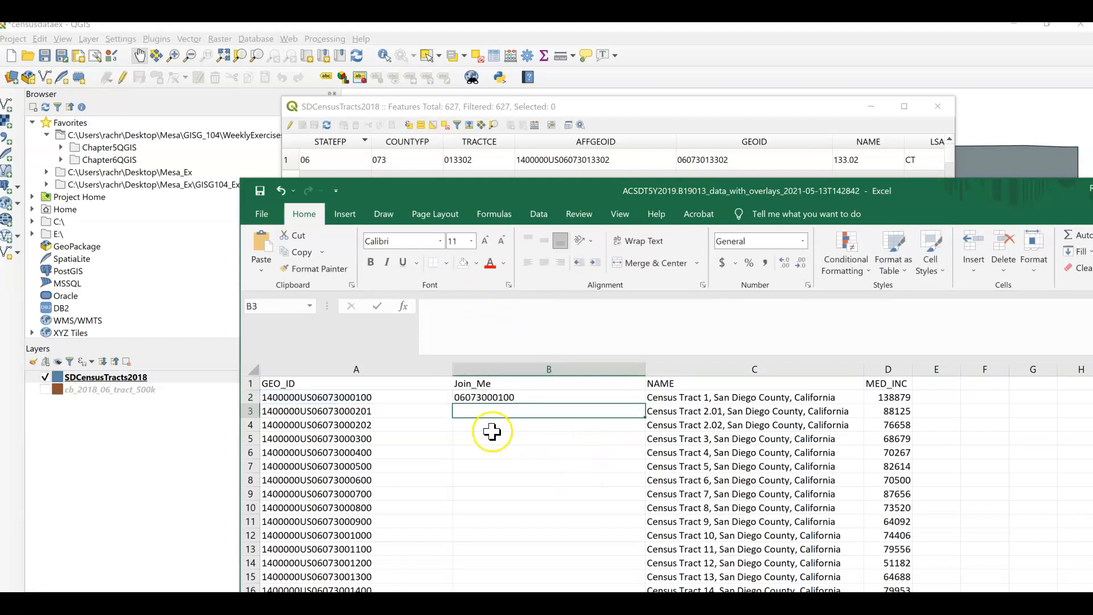
# Step: Maximize the workbook window and fill the B2 formula down the Join_Me column to the last row, Census Tract 9901
pyautogui.click(481, 399)
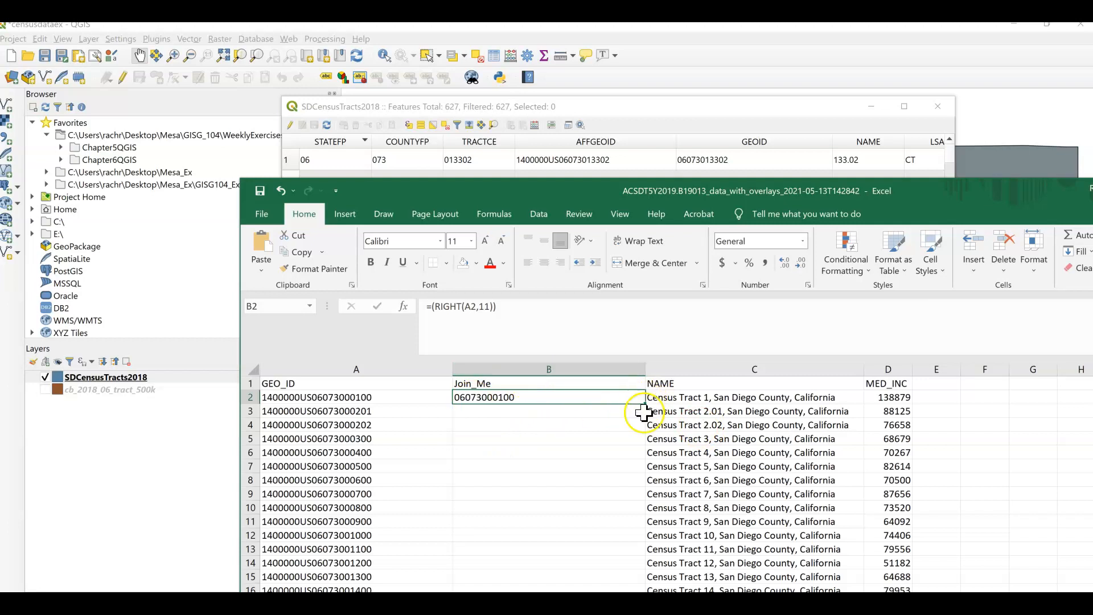
pyautogui.moveTo(645, 406); pyautogui.dragTo(638, 550)
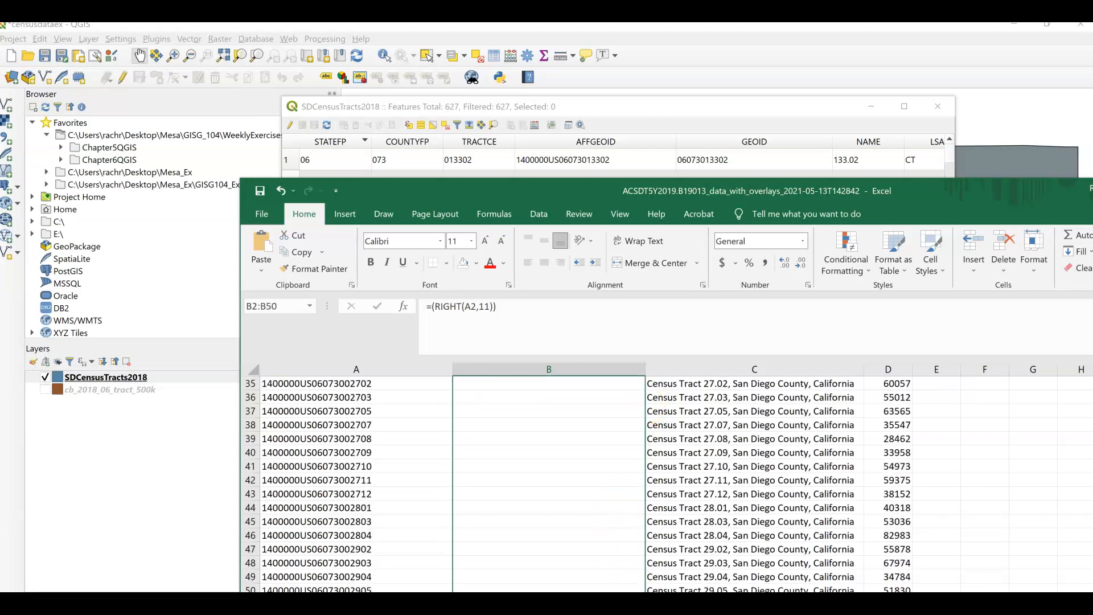
pyautogui.doubleClick(671, 193)
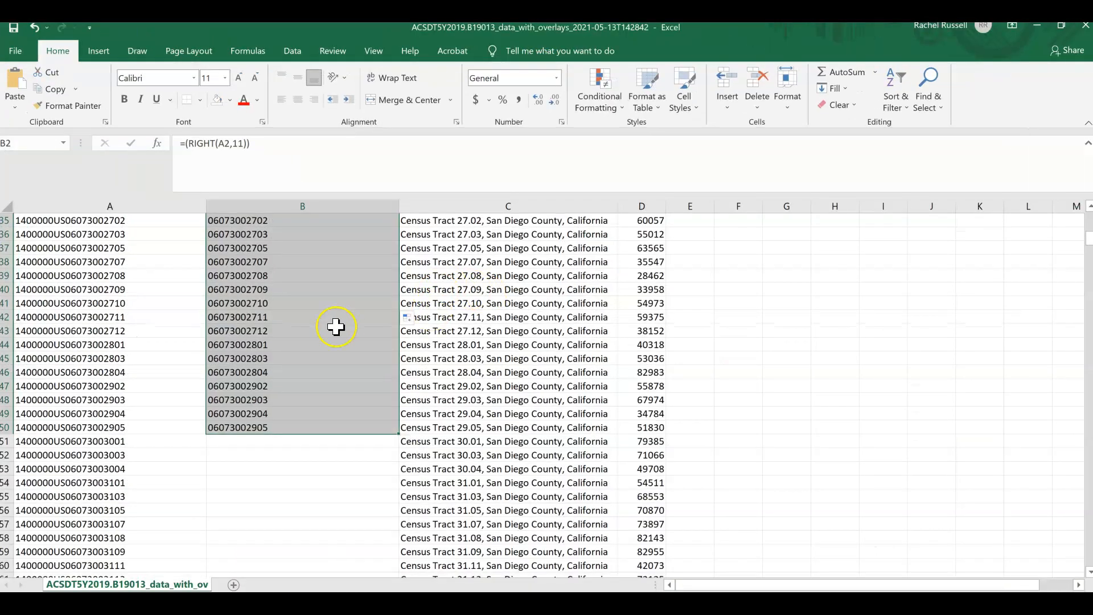
pyautogui.scroll(-6, 336, 326)
pyautogui.scroll(2, 376, 364)
pyautogui.moveTo(399, 268); pyautogui.dragTo(350, 548)
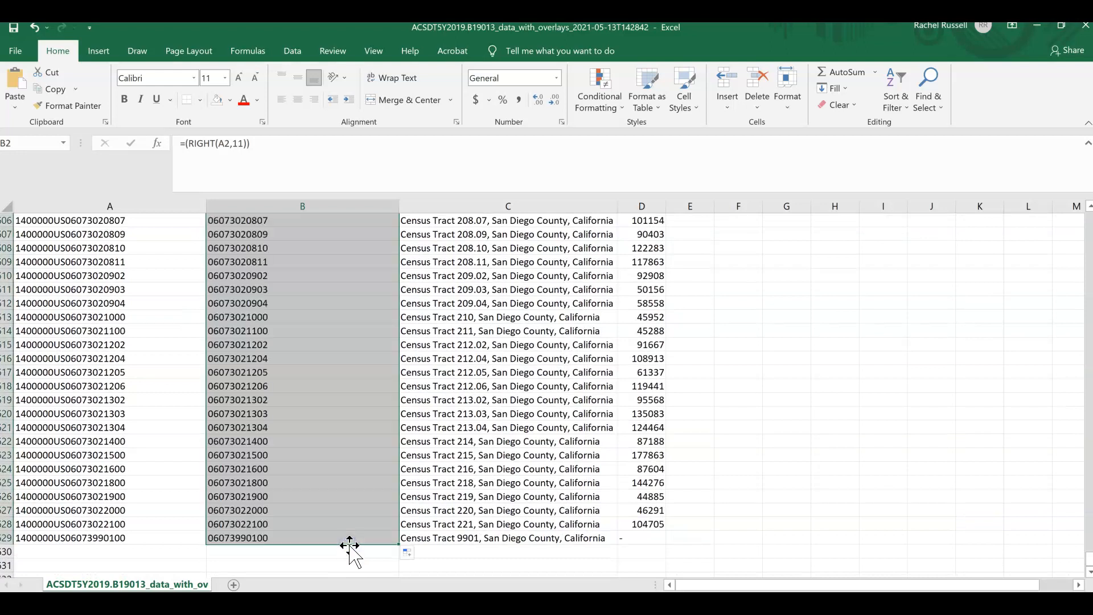
# Step: Set the number format of the entire Join_Me column to Text
pyautogui.scroll(11, 225, 532)
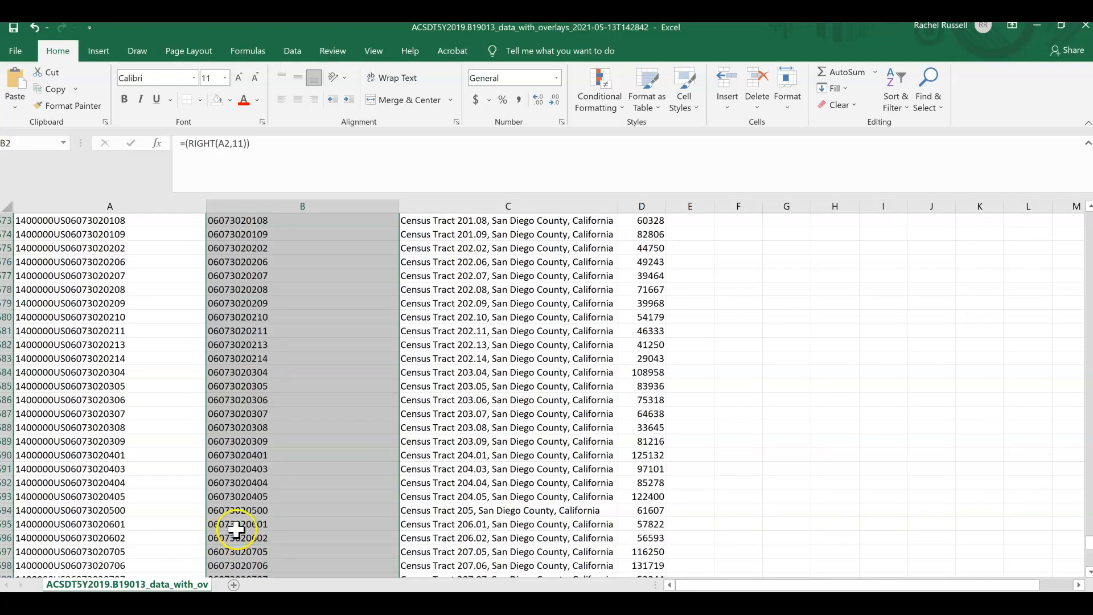
pyautogui.scroll(20, 328, 502)
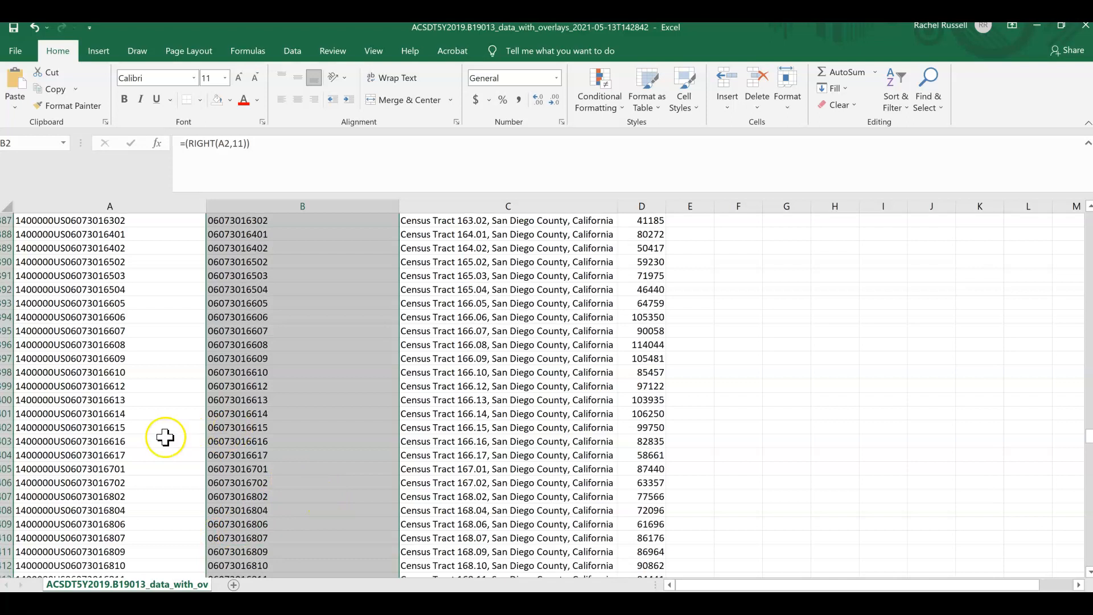
pyautogui.scroll(20, 332, 431)
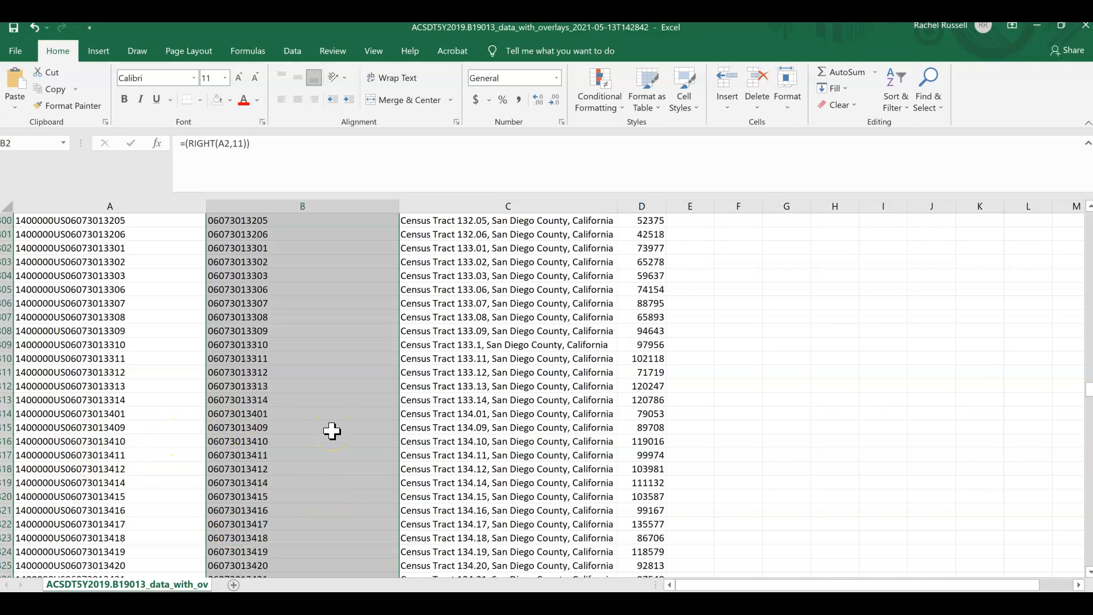
pyautogui.scroll(20, 332, 430)
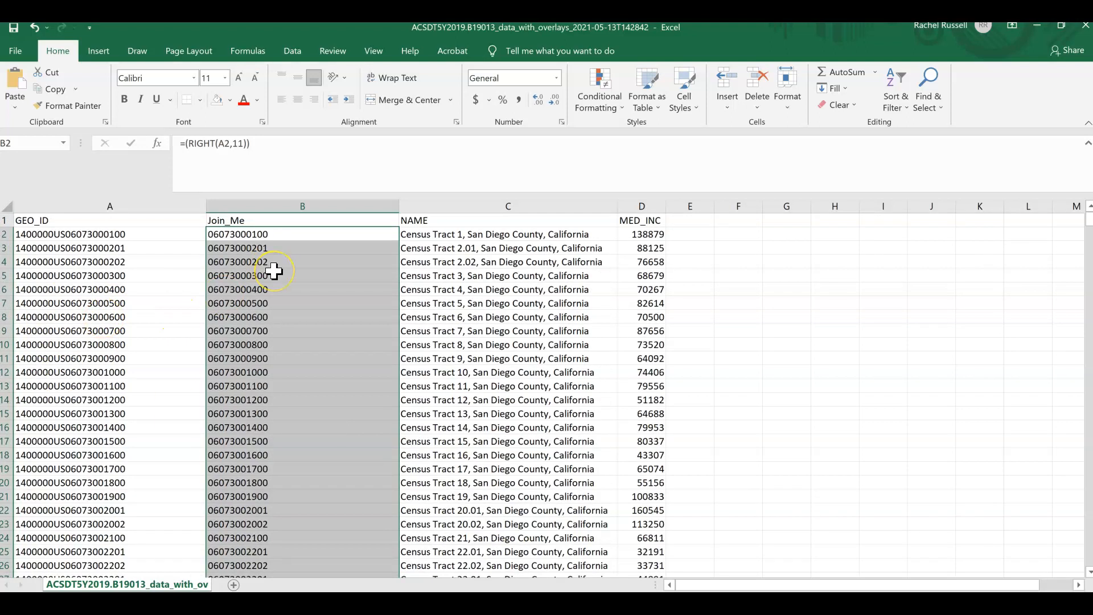
pyautogui.click(295, 205)
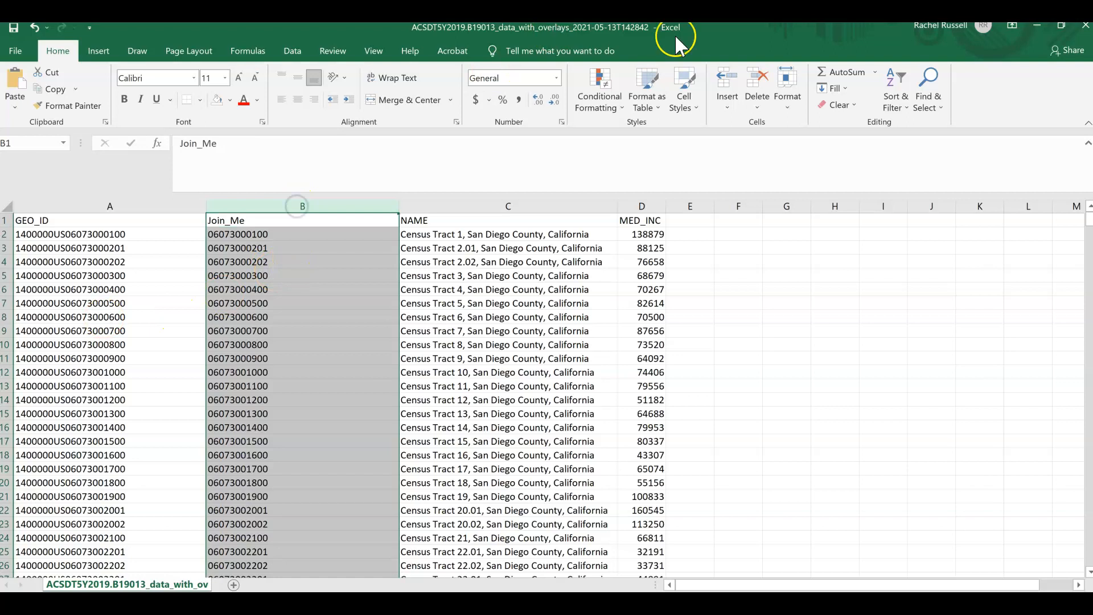
pyautogui.click(556, 78)
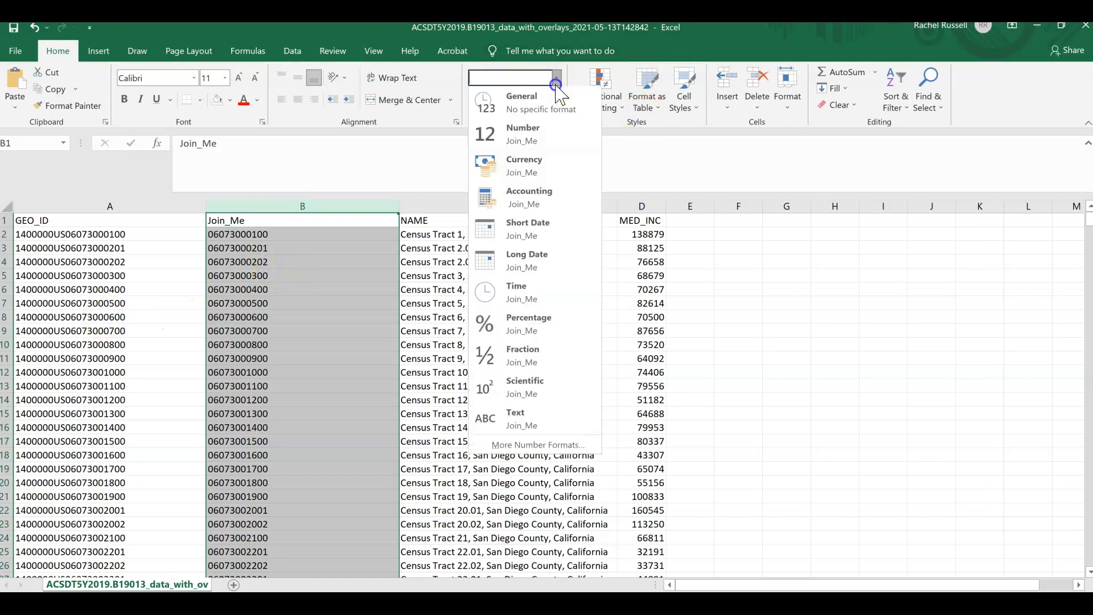
pyautogui.click(295, 203)
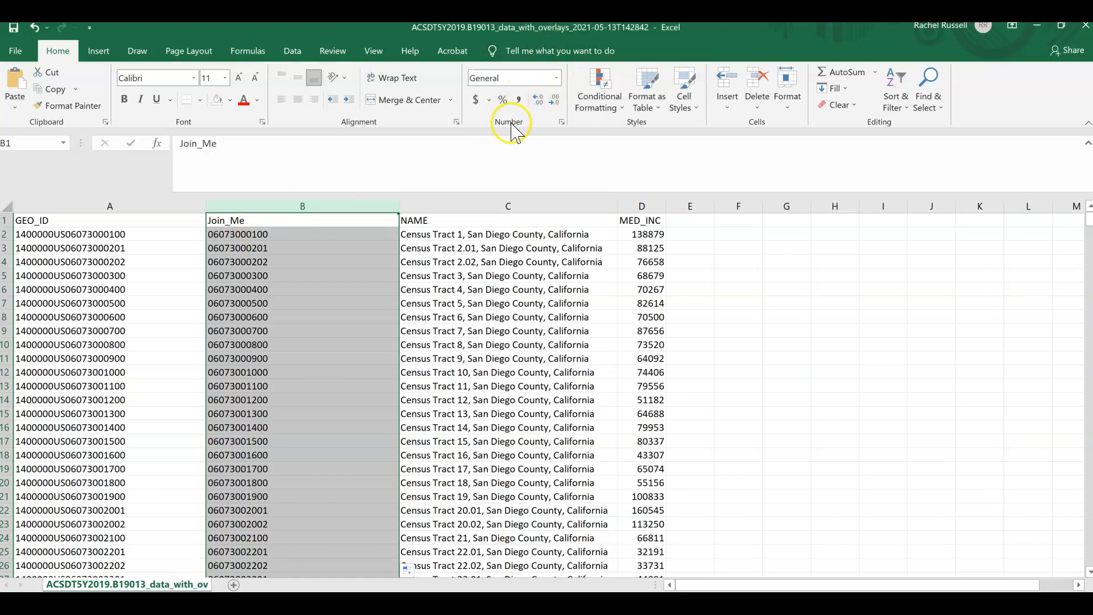
pyautogui.click(557, 79)
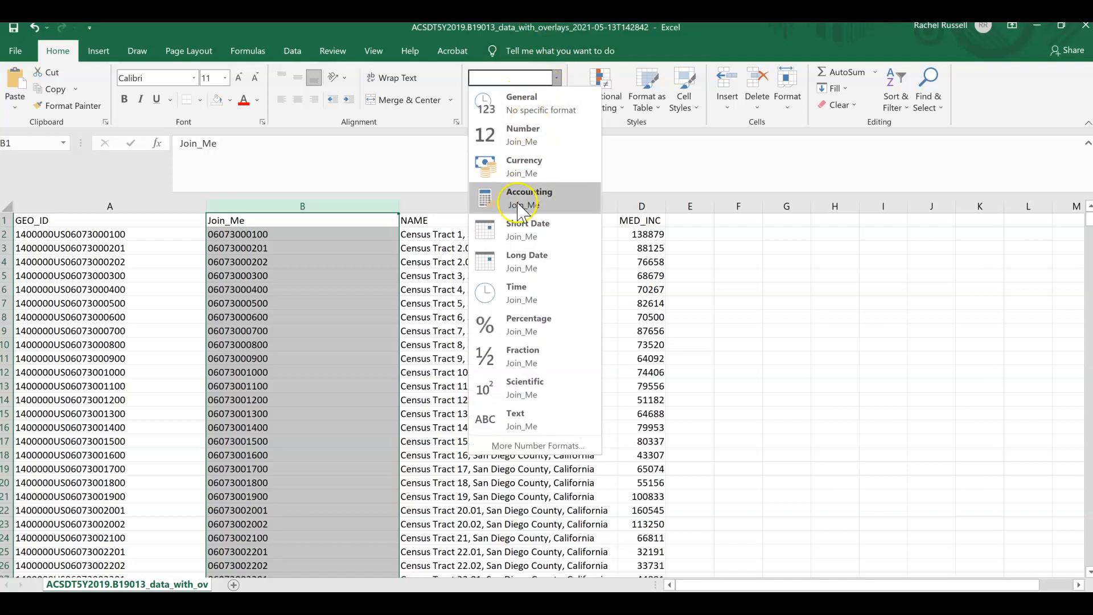
pyautogui.click(522, 431)
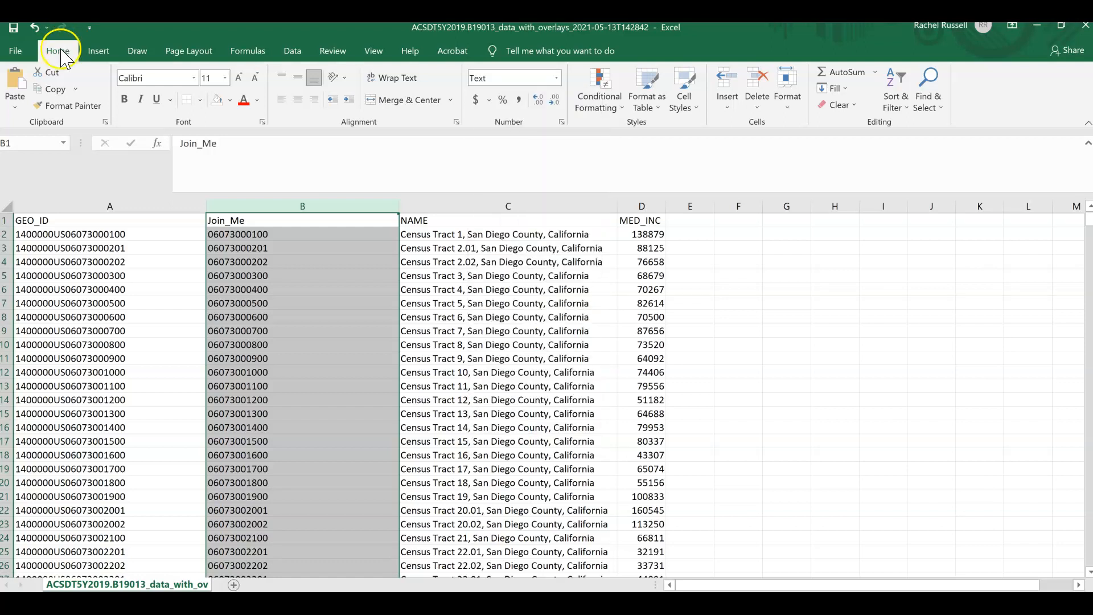
# Step: Save a copy of the workbook as SD_MED_INC_2019 in the MedInc2019 folder, in CSV (Comma delimited) format
pyautogui.click(20, 53)
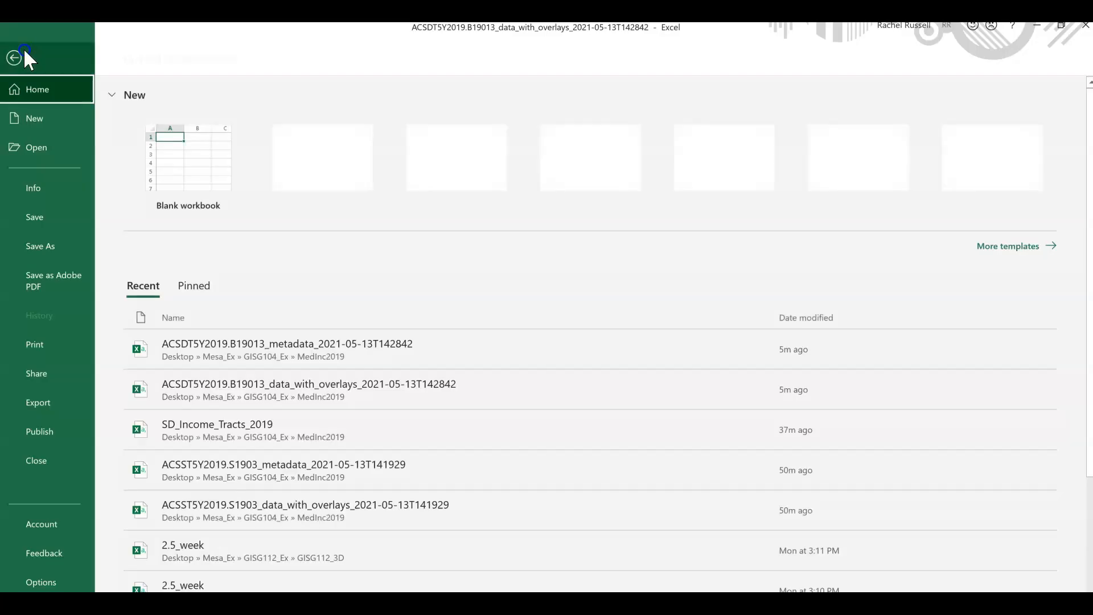
pyautogui.click(56, 242)
pyautogui.click(501, 181)
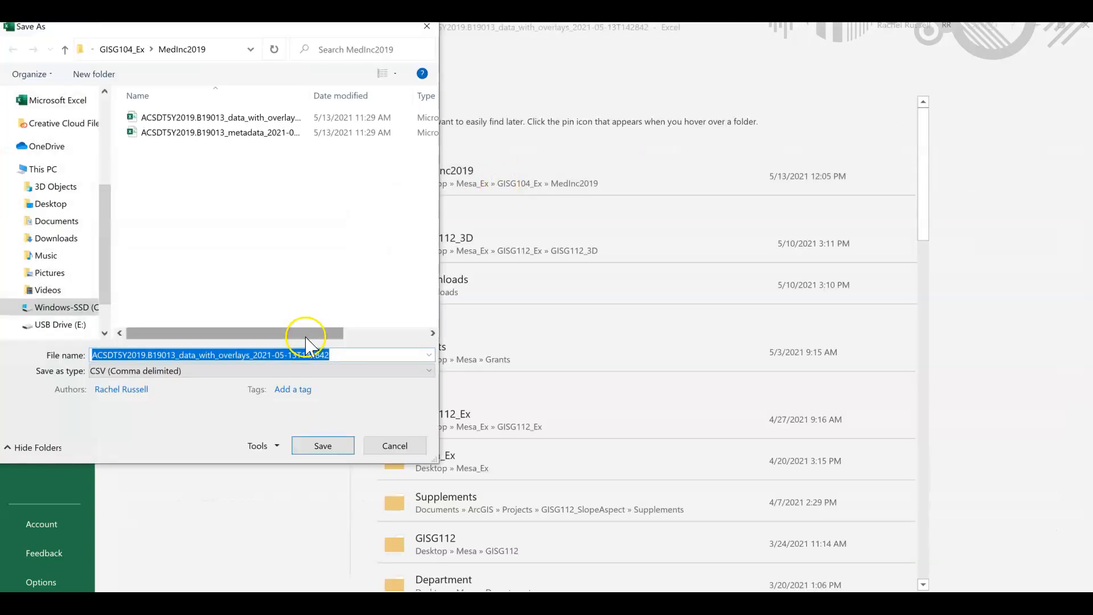
pyautogui.write('s')
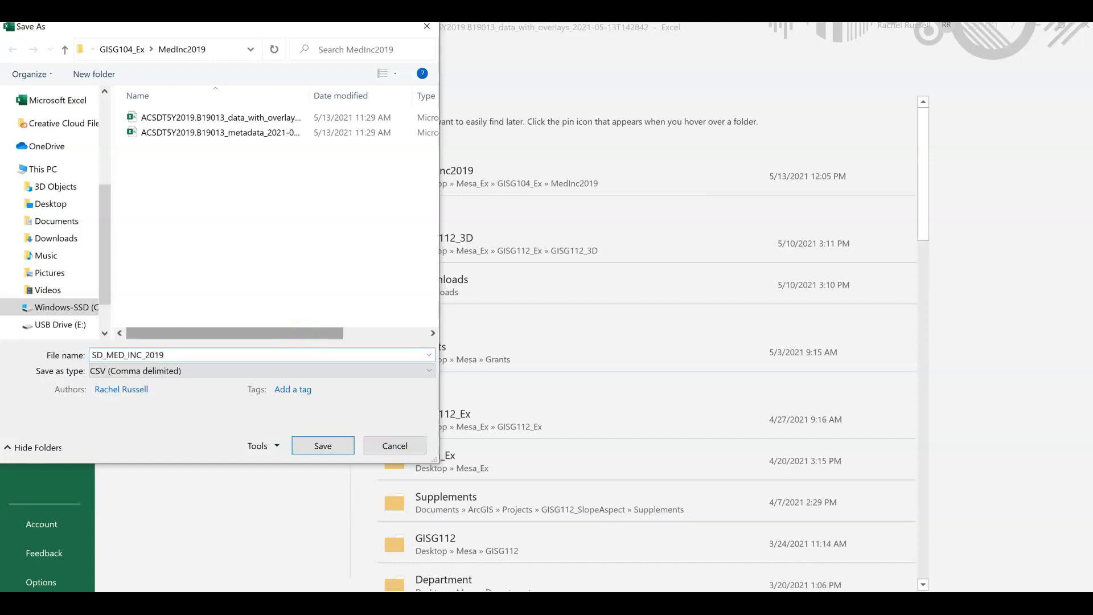
pyautogui.click(324, 446)
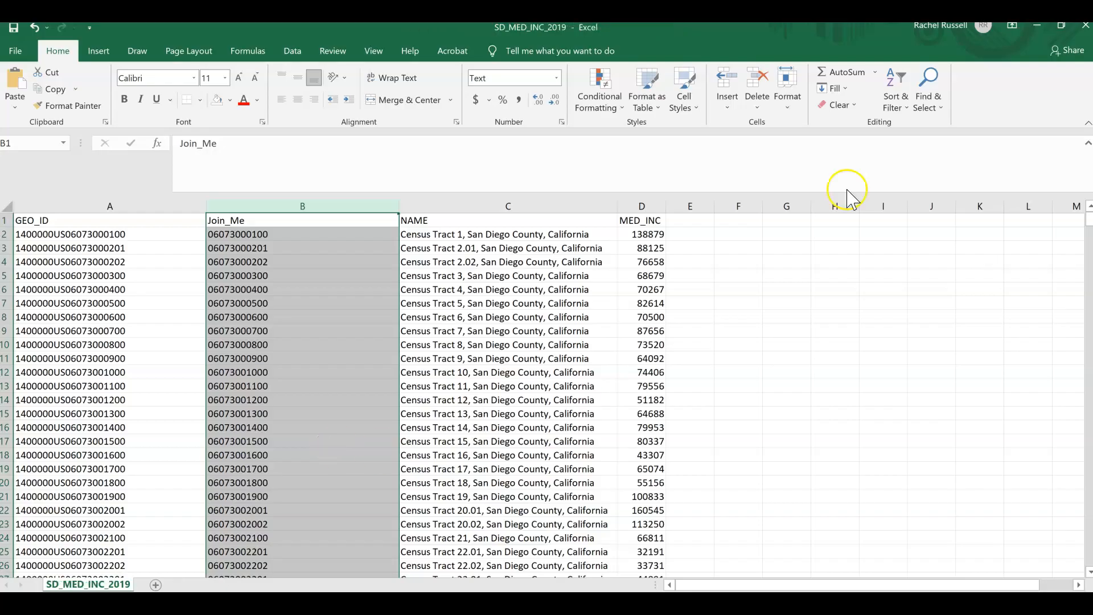